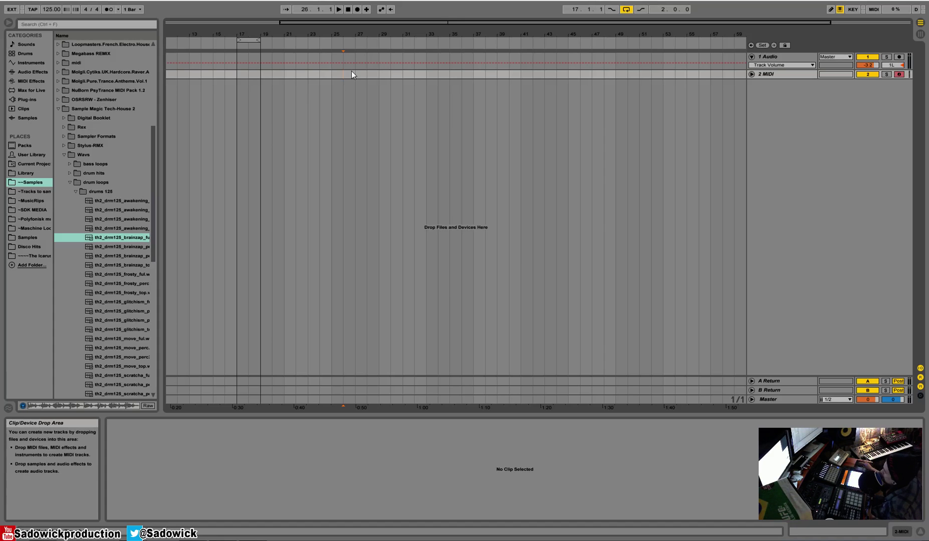
Select bar 21 on the MIDI track and loop that one-bar selection
{"action": "left_click_drag", "start_coordinate": [291, 35], "coordinate": [292, 28]}
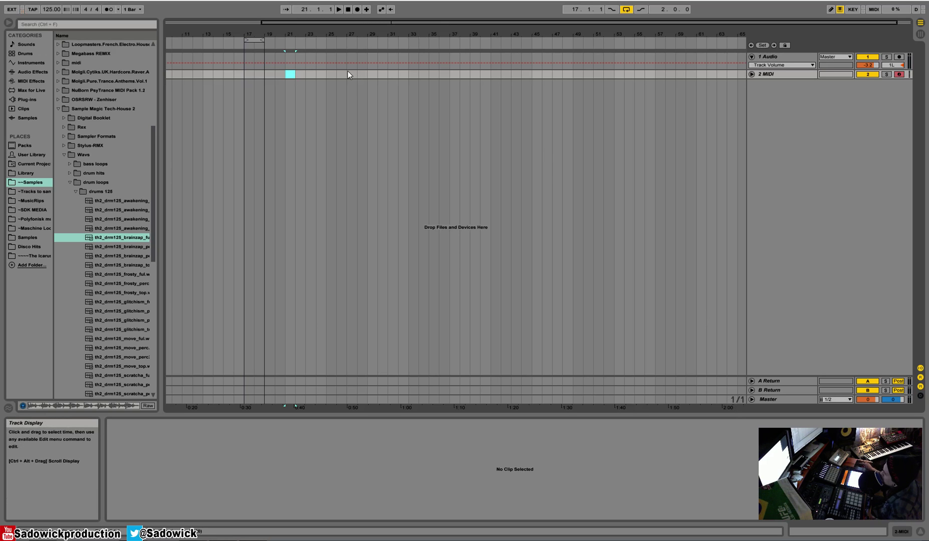
{"action": "left_click", "coordinate": [288, 73]}
{"action": "left_click_drag", "start_coordinate": [288, 33], "coordinate": [292, 75]}
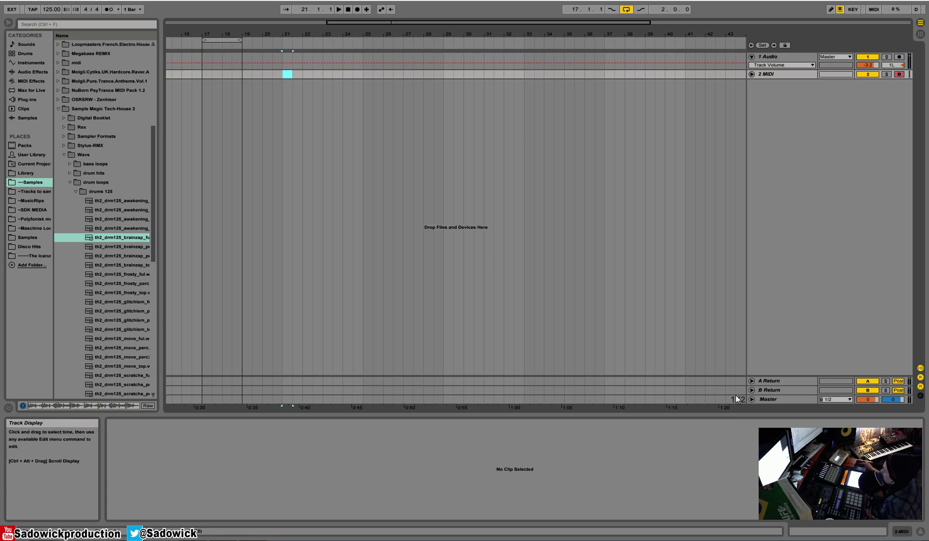
{"action": "left_click", "coordinate": [302, 74], "text": "shift"}
{"action": "right_click", "coordinate": [301, 75]}
{"action": "left_click", "coordinate": [329, 148]}
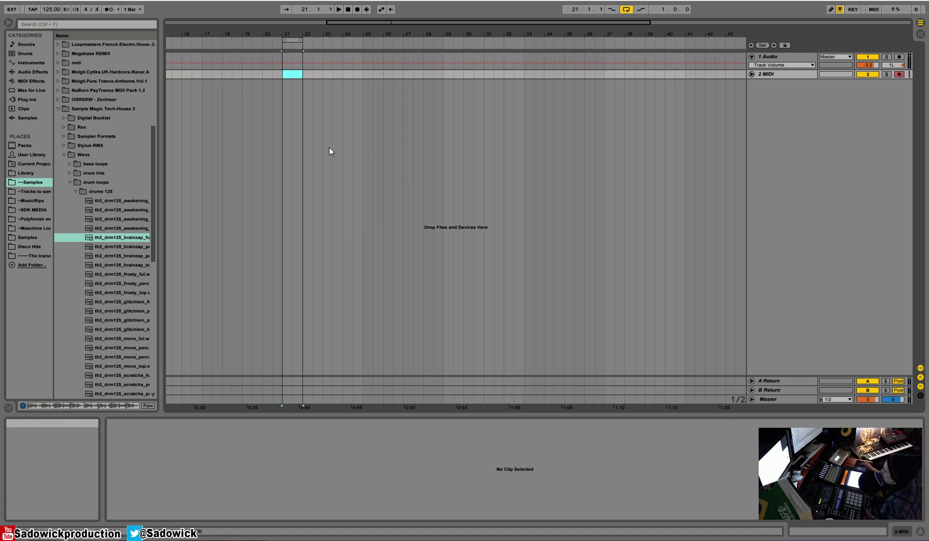
Unfold the MIDI track and briefly play the loop from bar 21 with the metronome on
{"action": "key", "text": "z"}
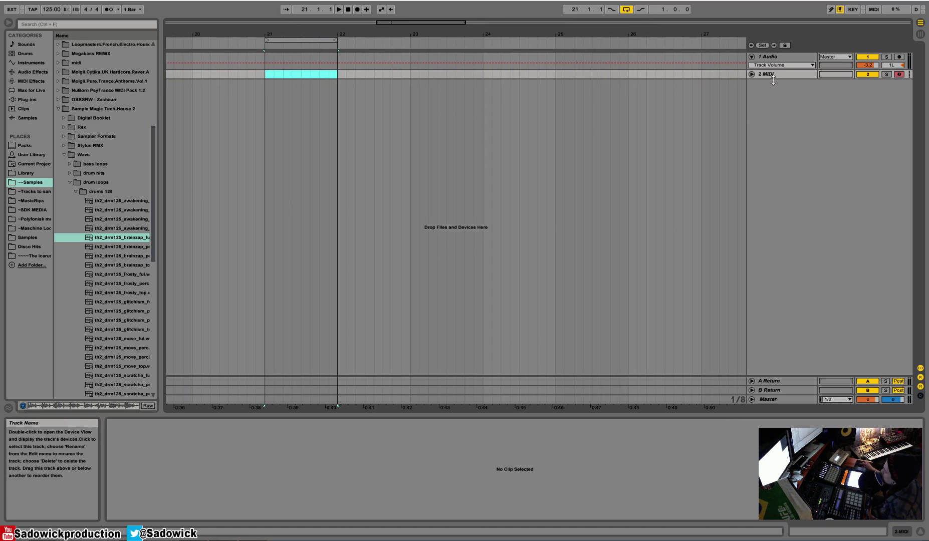
{"action": "left_click", "coordinate": [752, 74]}
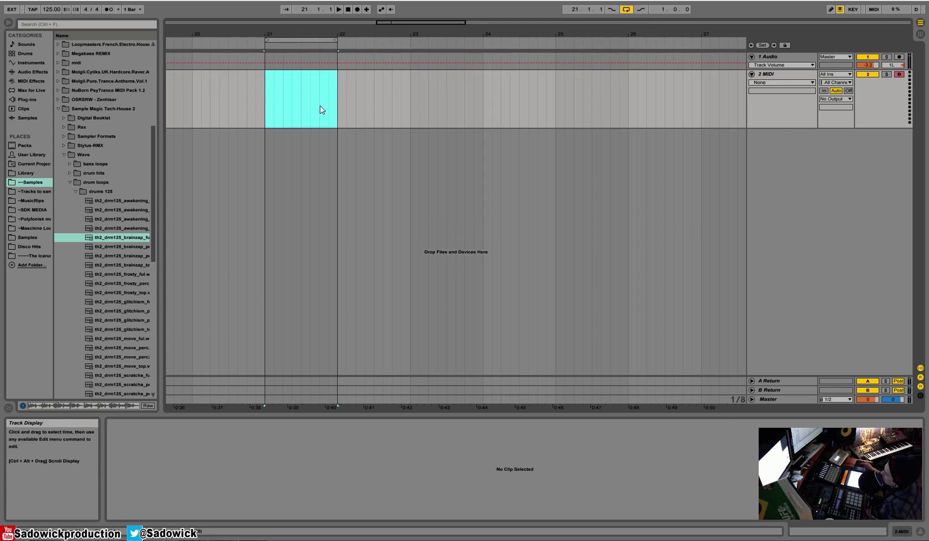
{"action": "left_click", "coordinate": [267, 98]}
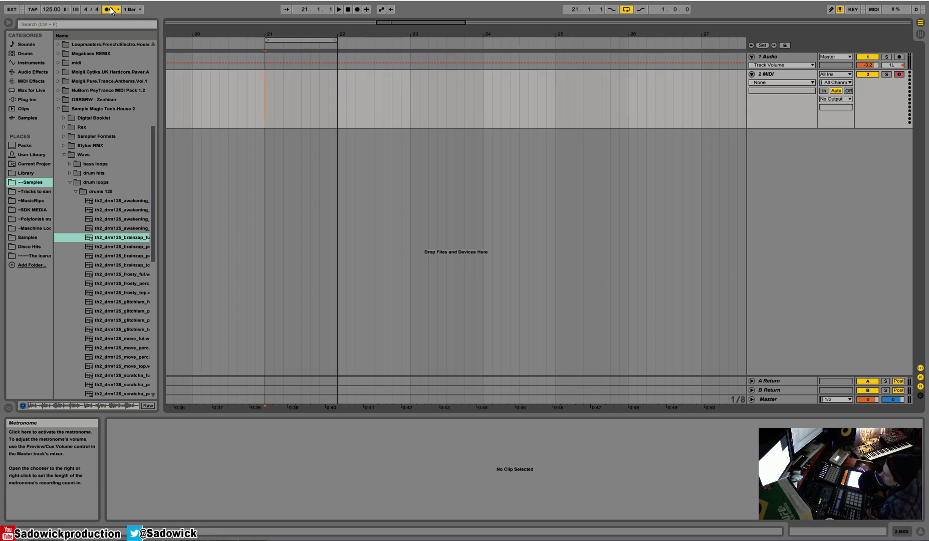
{"action": "key", "text": "space"}
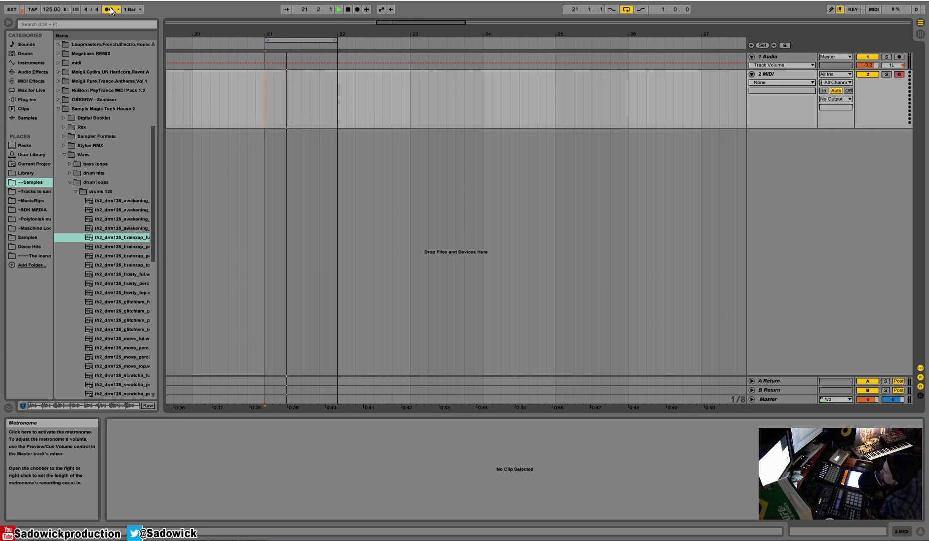
{"action": "key", "text": "space"}
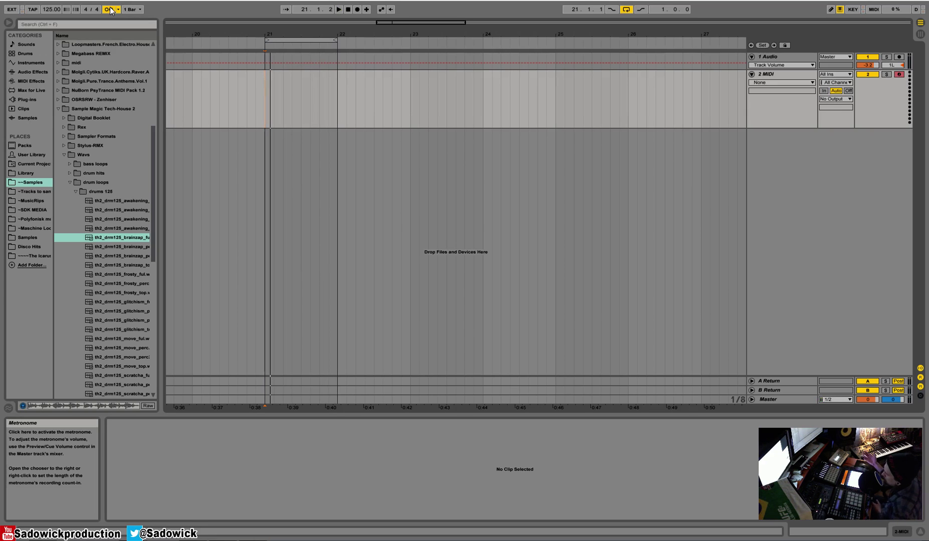
Examine how the adaptive grid spacing follows the zoom level by selecting single grid units on the MIDI track
{"action": "mouse_move", "coordinate": [282, 34]}
{"action": "left_mouse_down"}
{"action": "mouse_move", "coordinate": [292, 39]}
{"action": "mouse_move", "coordinate": [292, 25]}
{"action": "mouse_move", "coordinate": [292, 40]}
{"action": "left_mouse_up"}
{"action": "mouse_move", "coordinate": [280, 90]}
{"action": "left_mouse_down"}
{"action": "mouse_move", "coordinate": [300, 94]}
{"action": "mouse_move", "coordinate": [294, 89]}
{"action": "left_mouse_up"}
{"action": "left_click", "coordinate": [306, 80]}
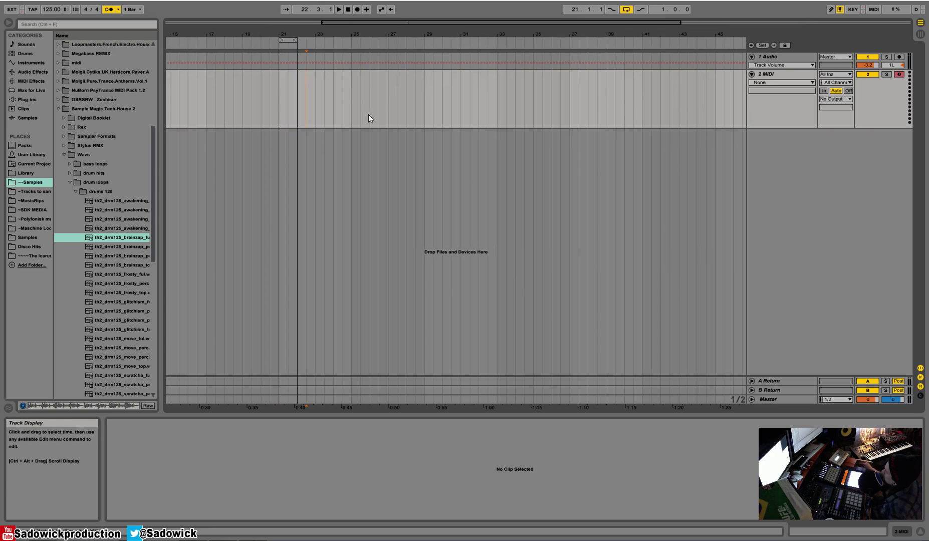
{"action": "left_click_drag", "start_coordinate": [349, 34], "coordinate": [350, 18]}
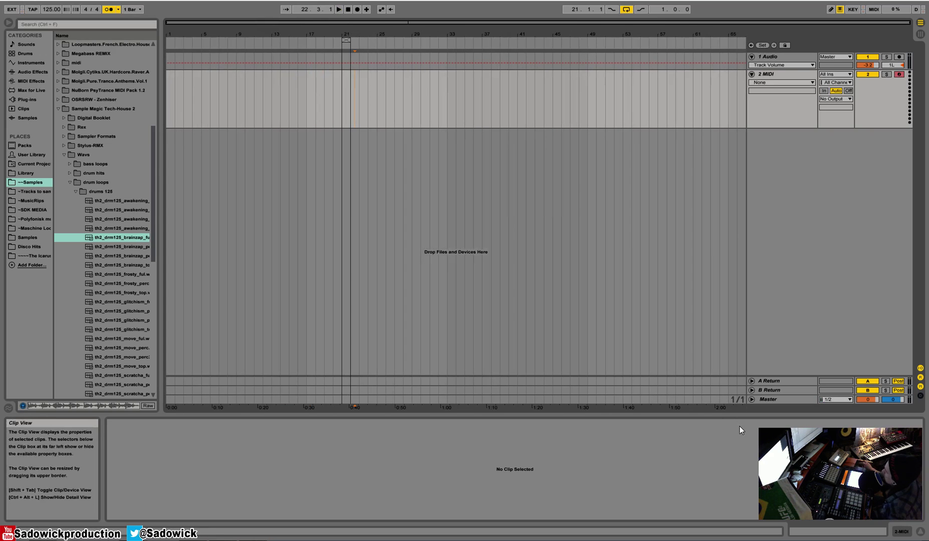
{"action": "left_click_drag", "start_coordinate": [467, 35], "coordinate": [430, 46]}
{"action": "left_click_drag", "start_coordinate": [421, 95], "coordinate": [431, 97]}
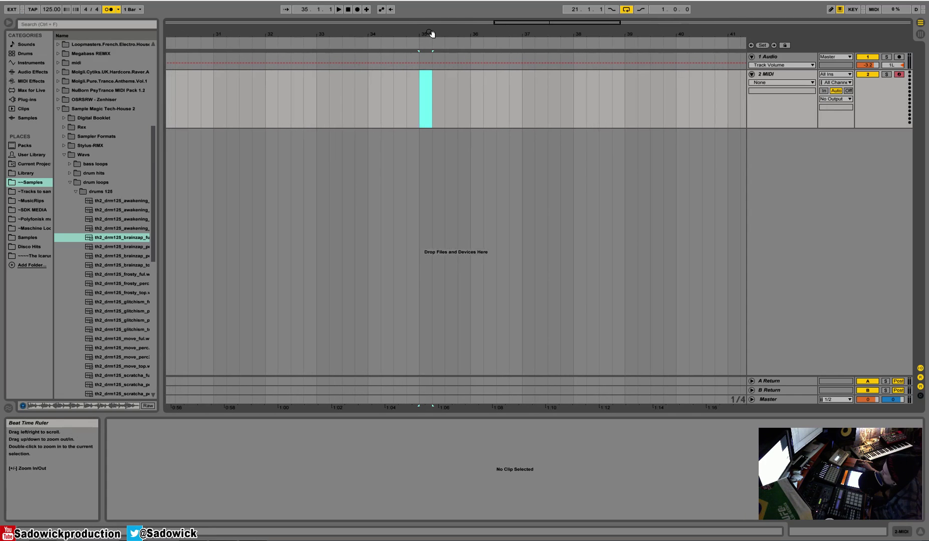
{"action": "left_click_drag", "start_coordinate": [431, 34], "coordinate": [420, 94]}
{"action": "left_click", "coordinate": [399, 95]}
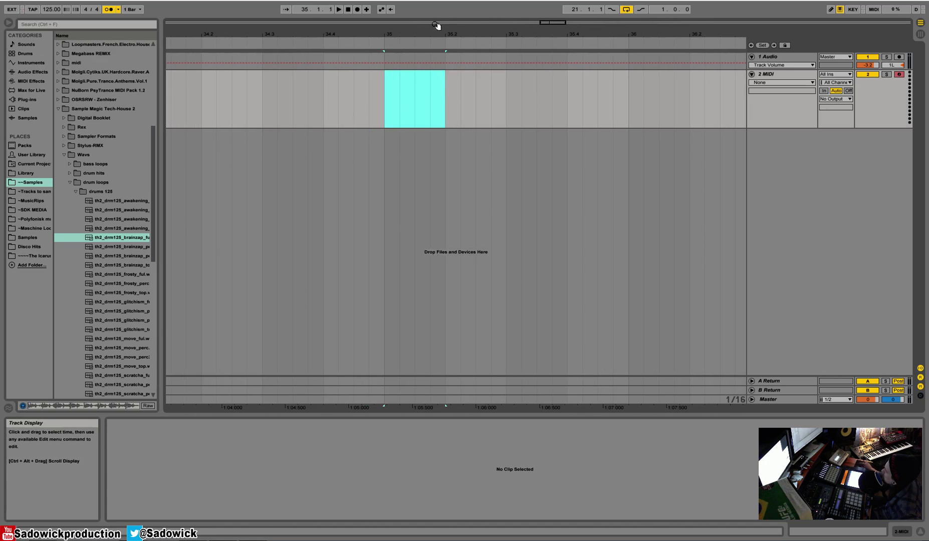
{"action": "mouse_move", "coordinate": [436, 26]}
{"action": "left_mouse_down"}
{"action": "mouse_move", "coordinate": [437, 130]}
{"action": "mouse_move", "coordinate": [393, 113]}
{"action": "mouse_move", "coordinate": [402, 113]}
{"action": "left_mouse_up"}
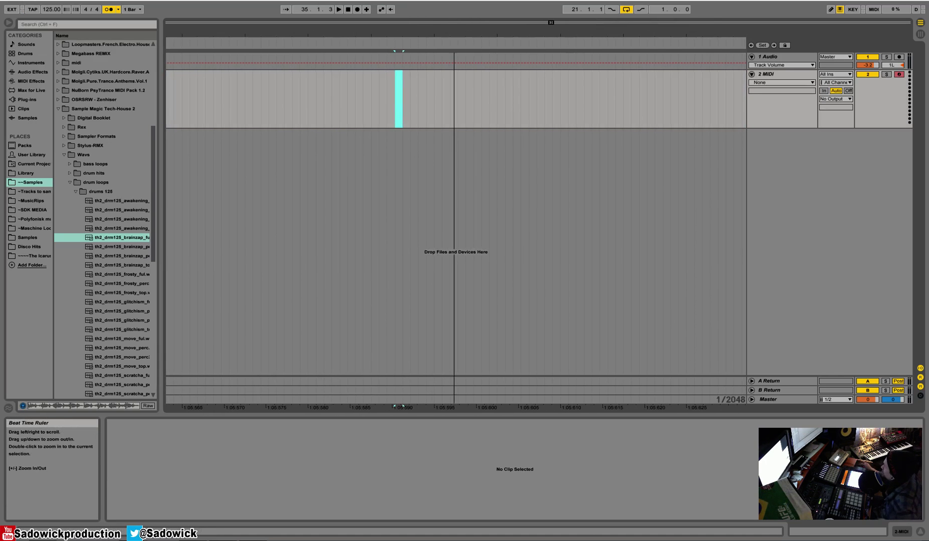
{"action": "left_click_drag", "start_coordinate": [454, 34], "coordinate": [470, 32]}
Set the arrangement's adaptive grid to Narrowest
{"action": "right_click", "coordinate": [275, 77]}
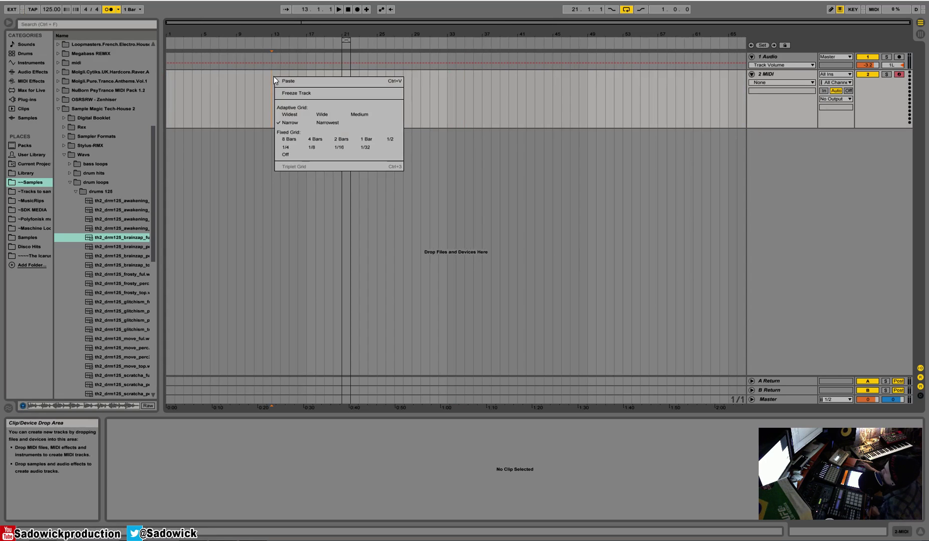
{"action": "left_click", "coordinate": [256, 75]}
{"action": "right_click", "coordinate": [256, 95]}
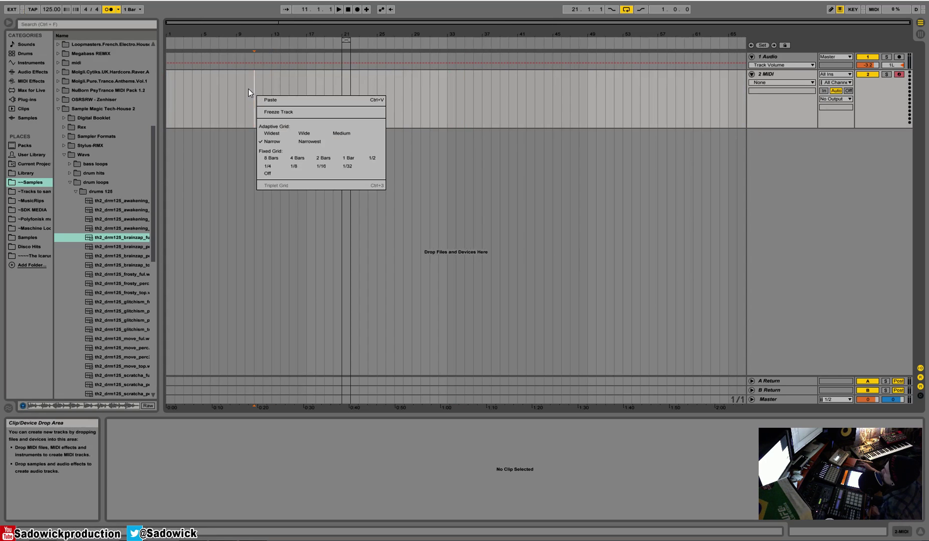
{"action": "left_click", "coordinate": [427, 42]}
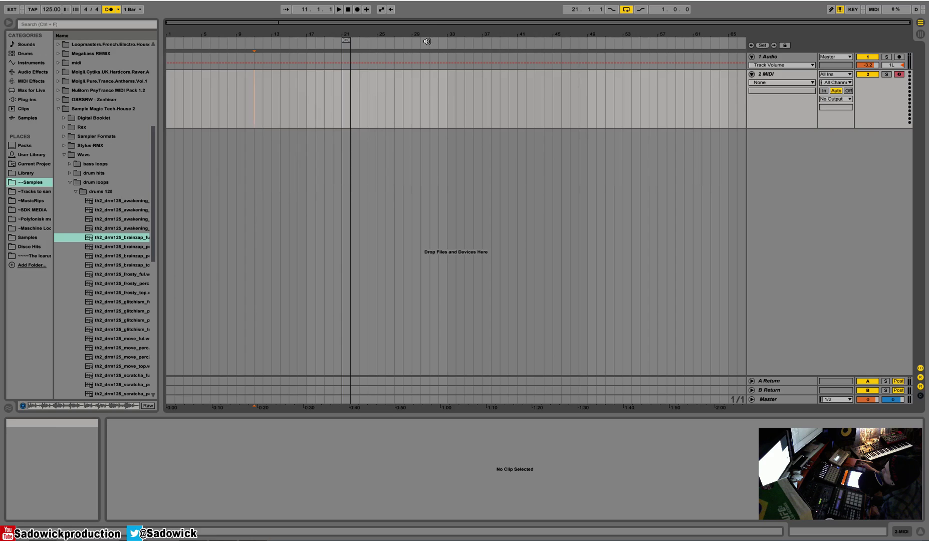
{"action": "right_click", "coordinate": [265, 106]}
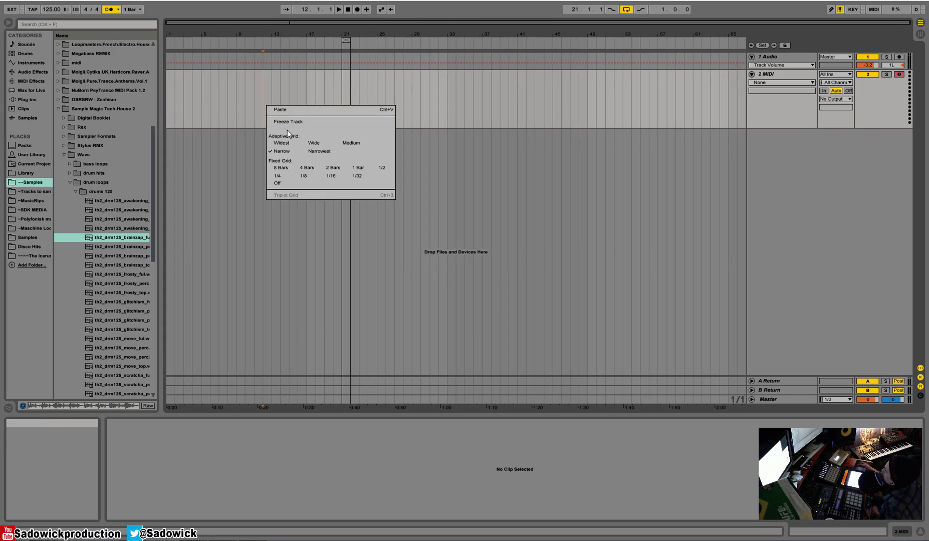
{"action": "left_click", "coordinate": [330, 152]}
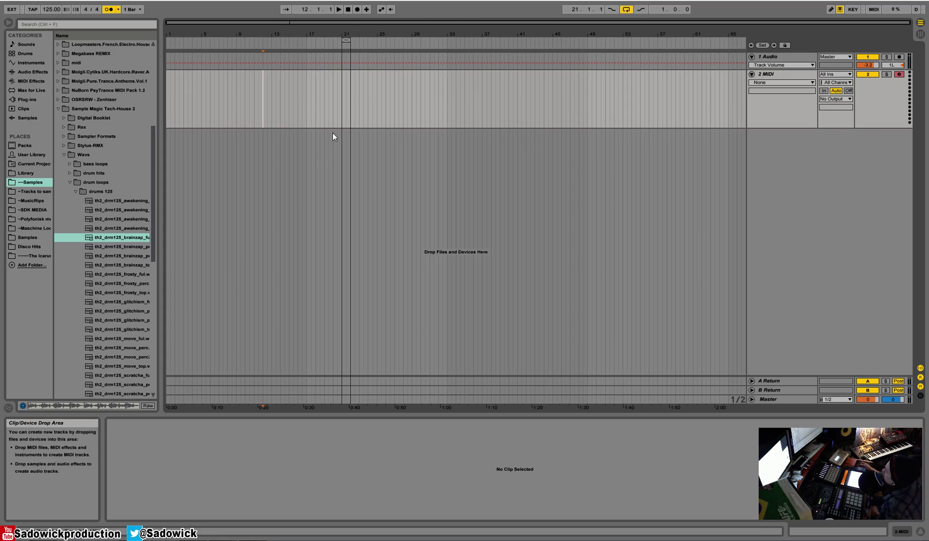
Set the arrangement's adaptive grid to Medium and select the four-bar unit from bar 17 to 21 on the MIDI track
{"action": "right_click", "coordinate": [315, 100]}
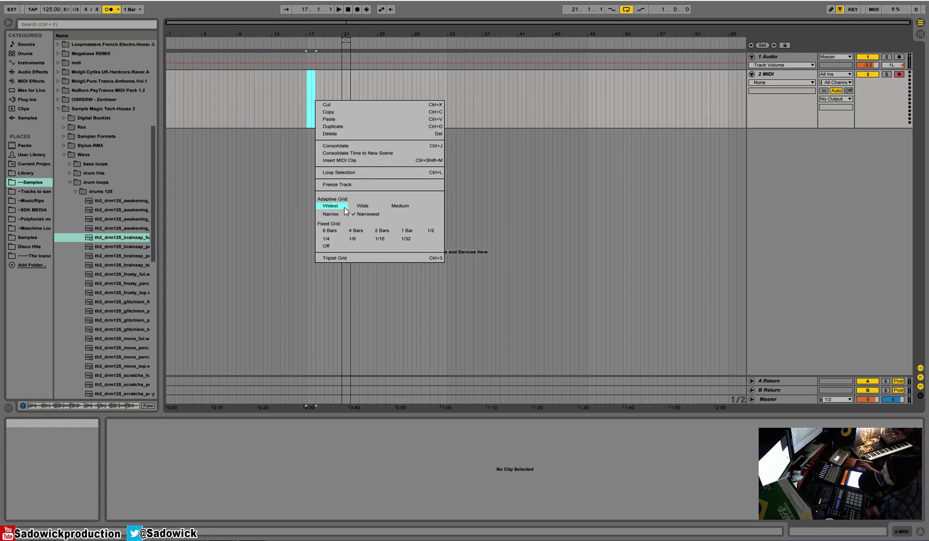
{"action": "left_click", "coordinate": [397, 206]}
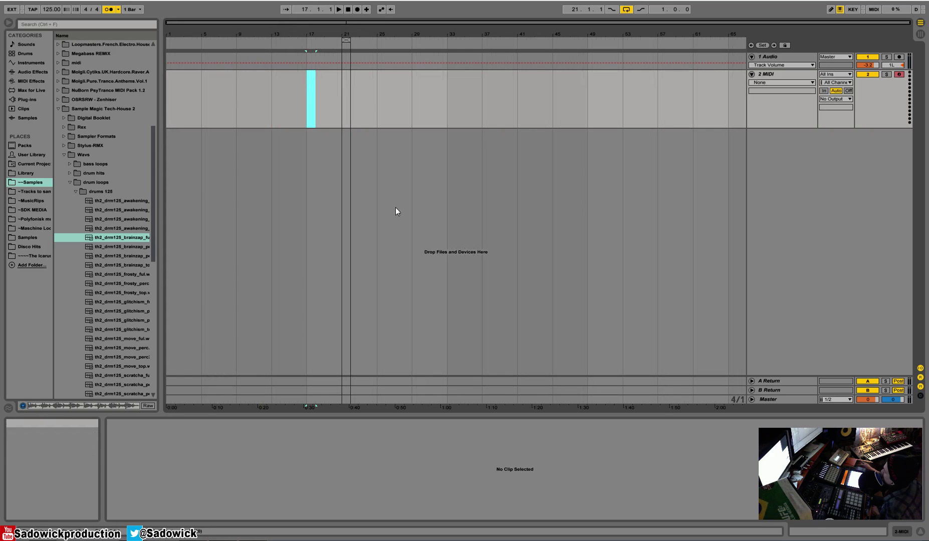
{"action": "mouse_move", "coordinate": [396, 37]}
{"action": "left_mouse_down"}
{"action": "mouse_move", "coordinate": [397, 75]}
{"action": "mouse_move", "coordinate": [394, 37]}
{"action": "left_mouse_up"}
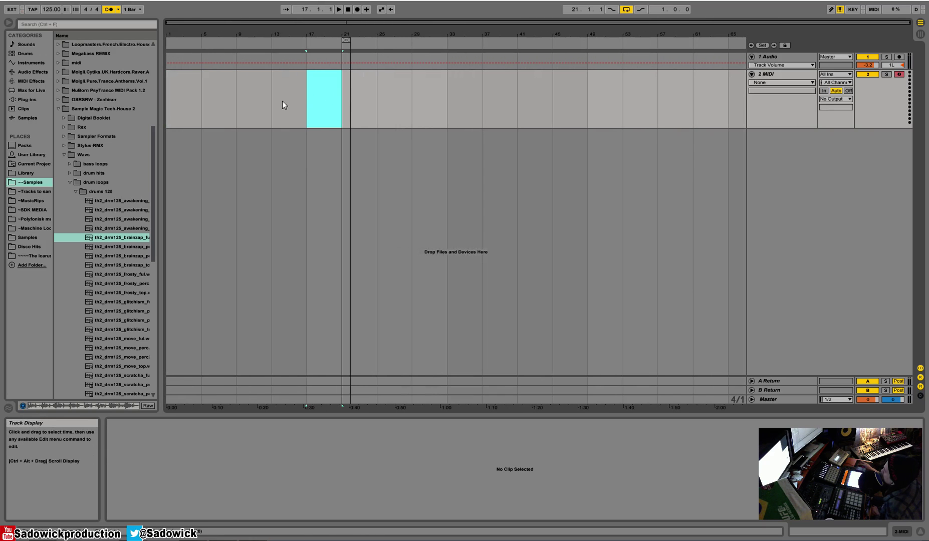
Switch the arrangement grid to adaptive Narrow, followed by a fixed grid of 1 Bar
{"action": "right_click", "coordinate": [308, 104]}
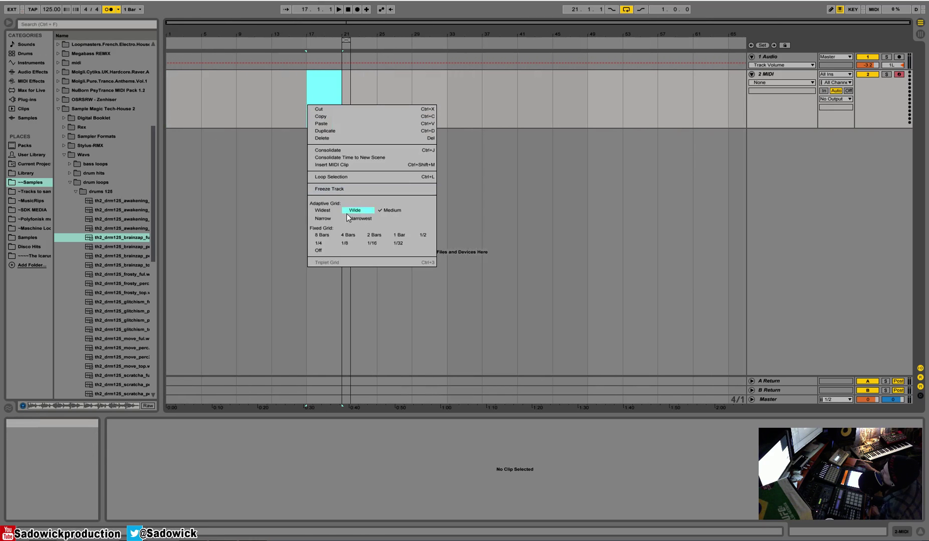
{"action": "left_click", "coordinate": [320, 222]}
{"action": "right_click", "coordinate": [307, 93]}
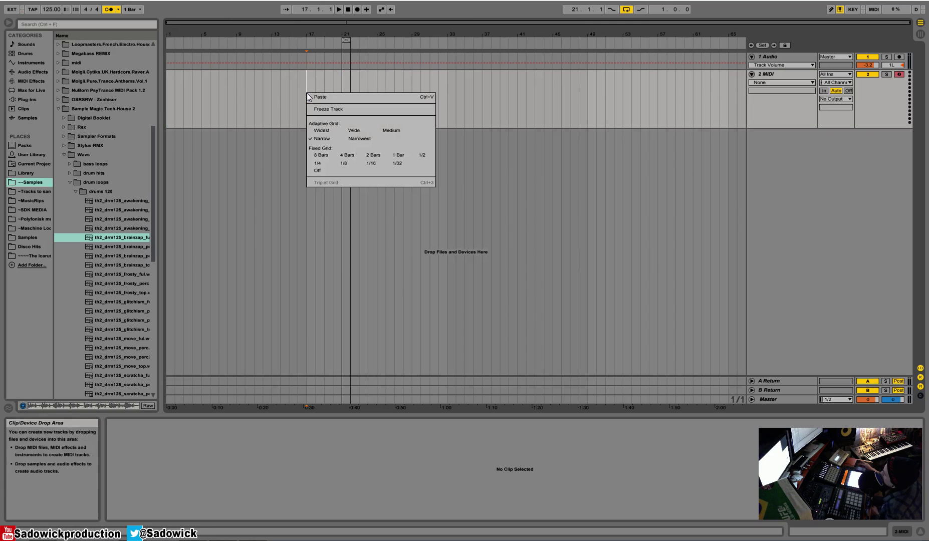
{"action": "left_click", "coordinate": [396, 157]}
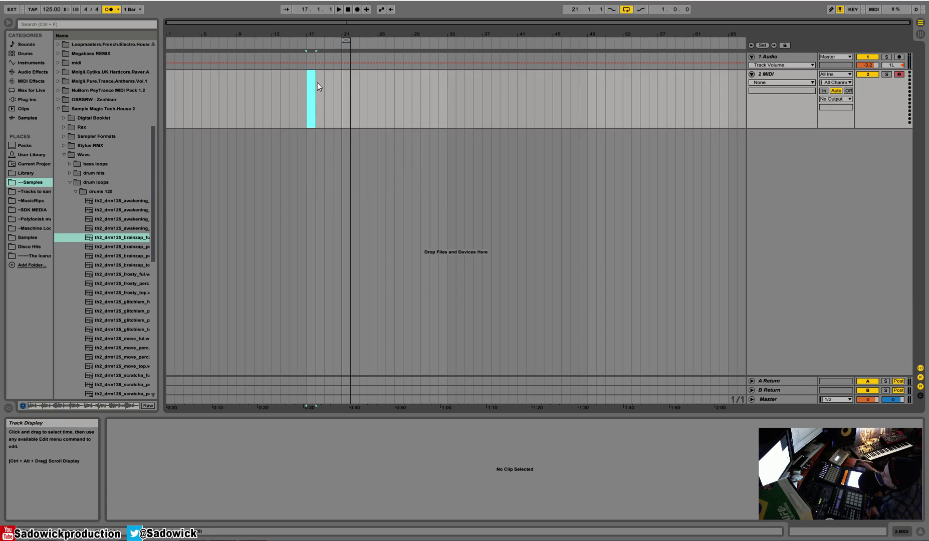
{"action": "right_click", "coordinate": [313, 113]}
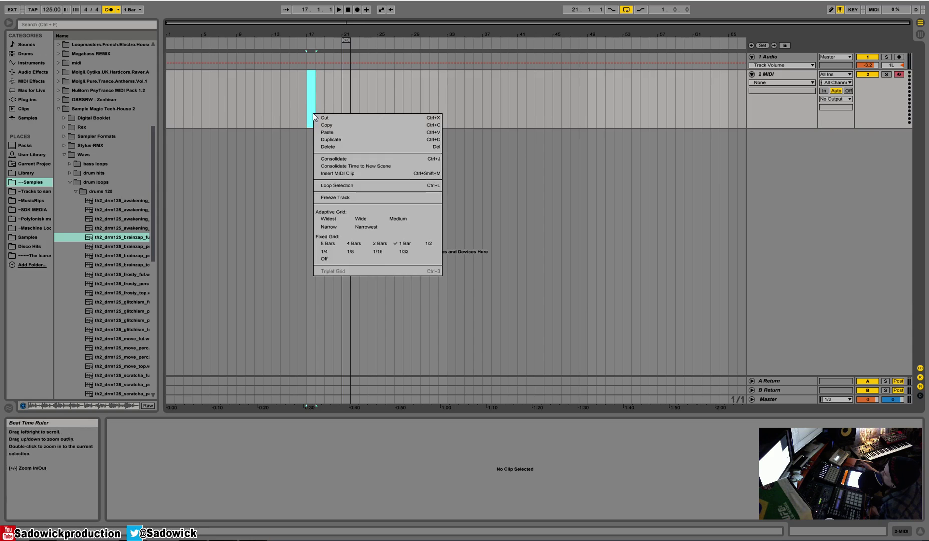
{"action": "left_click", "coordinate": [404, 247]}
Check the fixed 1 Bar grid at close zoom by selecting whole bars around bar 17 on the MIDI track
{"action": "left_click_drag", "start_coordinate": [308, 35], "coordinate": [308, 95]}
{"action": "left_click_drag", "start_coordinate": [367, 95], "coordinate": [417, 98]}
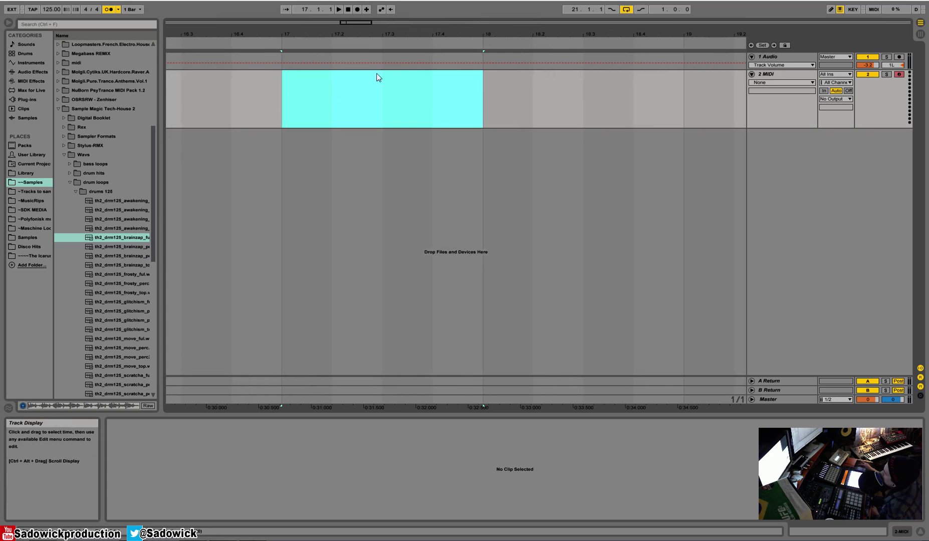
{"action": "left_click", "coordinate": [453, 101]}
{"action": "left_click_drag", "start_coordinate": [275, 91], "coordinate": [410, 101]}
{"action": "left_click_drag", "start_coordinate": [405, 35], "coordinate": [405, 5]}
Set the arrangement's fixed grid to 8 Bars and select the MIDI track from bar 9 to bar 41
{"action": "right_click", "coordinate": [258, 102]}
{"action": "left_click", "coordinate": [273, 164]}
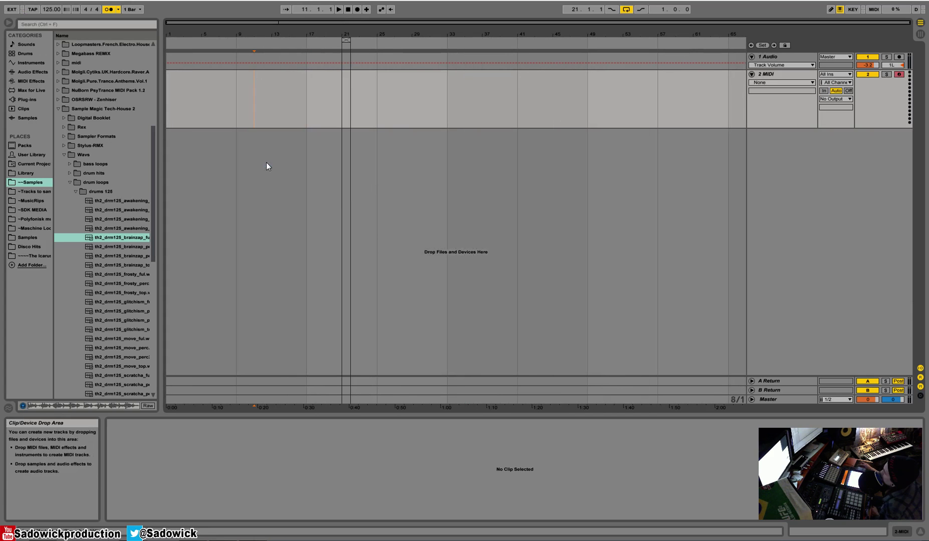
{"action": "double_click", "coordinate": [232, 120]}
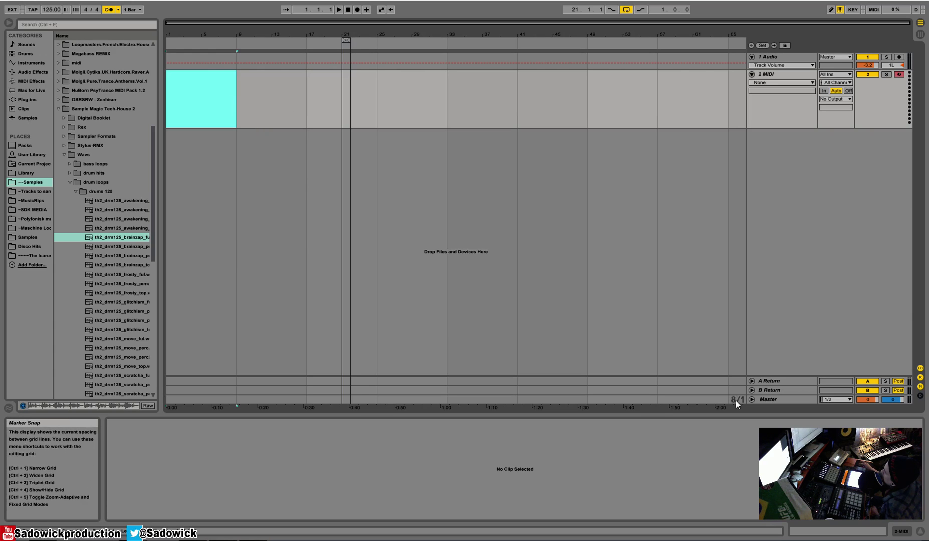
{"action": "key", "text": "Right"}
{"action": "left_click_drag", "start_coordinate": [313, 107], "coordinate": [485, 147]}
Return the arrangement grid to adaptive Narrow and increase the height of the Audio track
{"action": "right_click", "coordinate": [485, 151]}
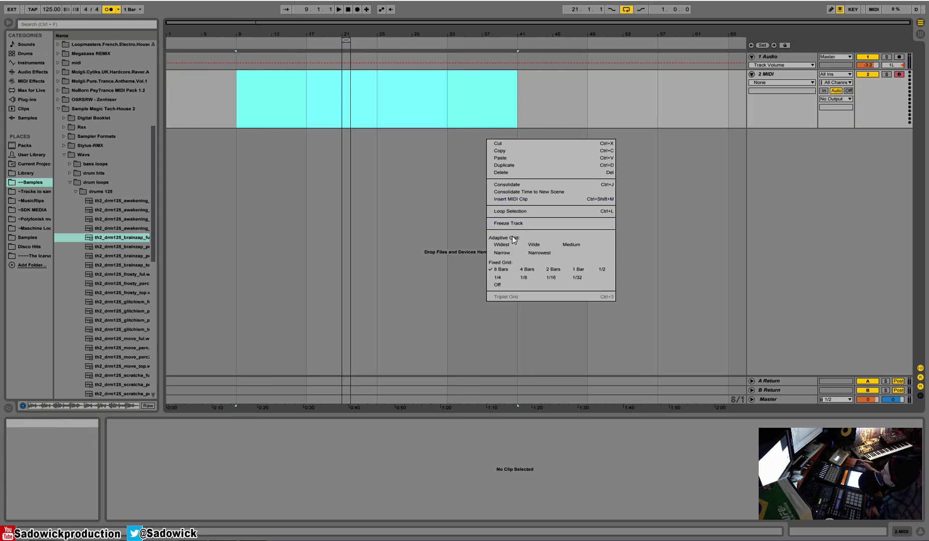
{"action": "left_click", "coordinate": [498, 250]}
{"action": "left_click_drag", "start_coordinate": [777, 69], "coordinate": [776, 94]}
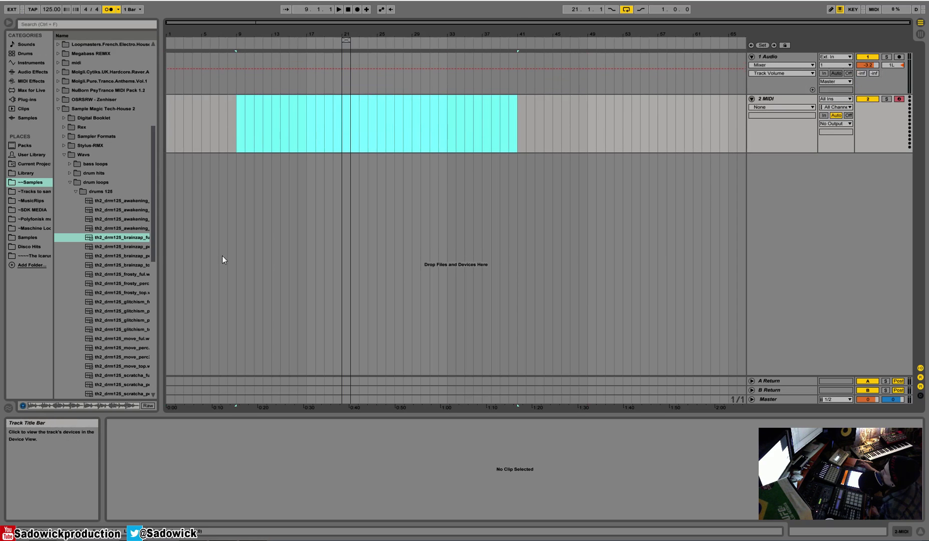
Insert an empty one-bar MIDI clip at bar 17 on the MIDI track
{"action": "left_click", "coordinate": [109, 239]}
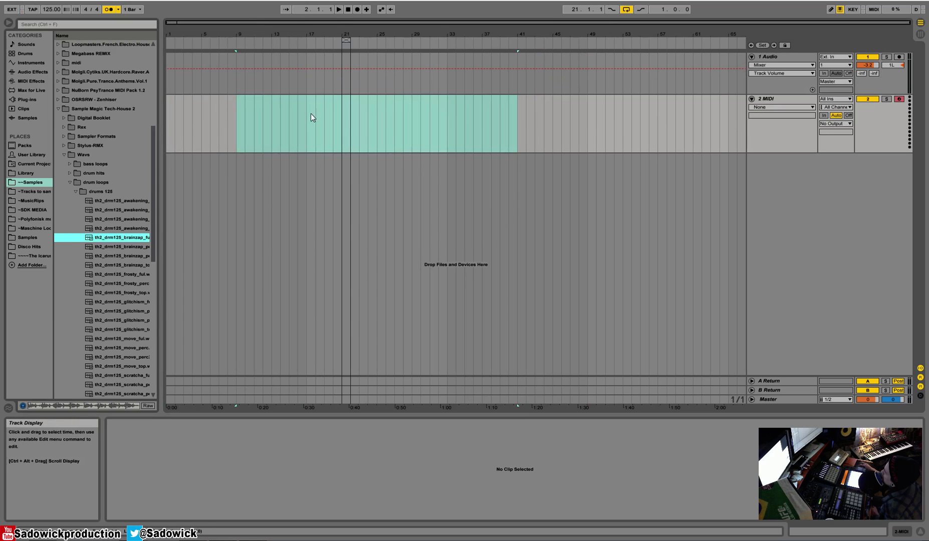
{"action": "left_click", "coordinate": [341, 103]}
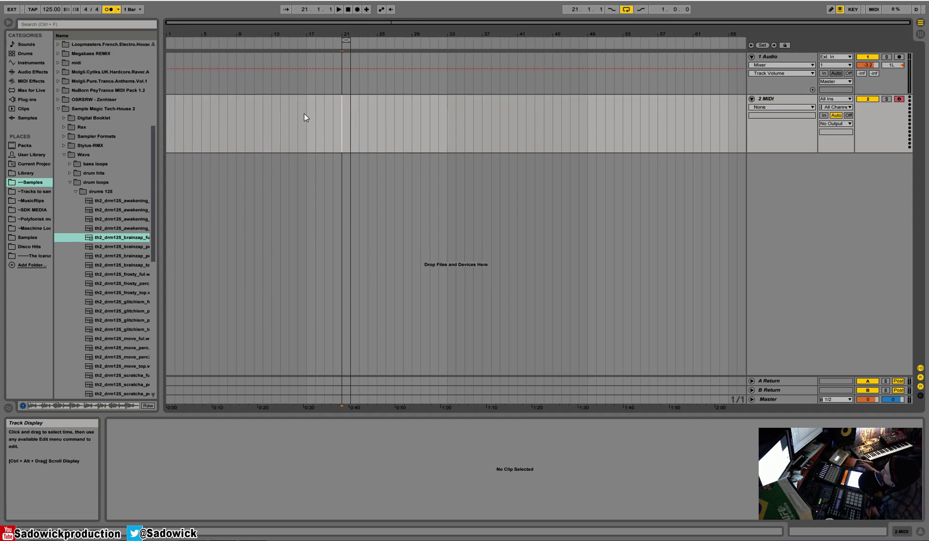
{"action": "right_click", "coordinate": [312, 97]}
{"action": "left_click", "coordinate": [348, 168]}
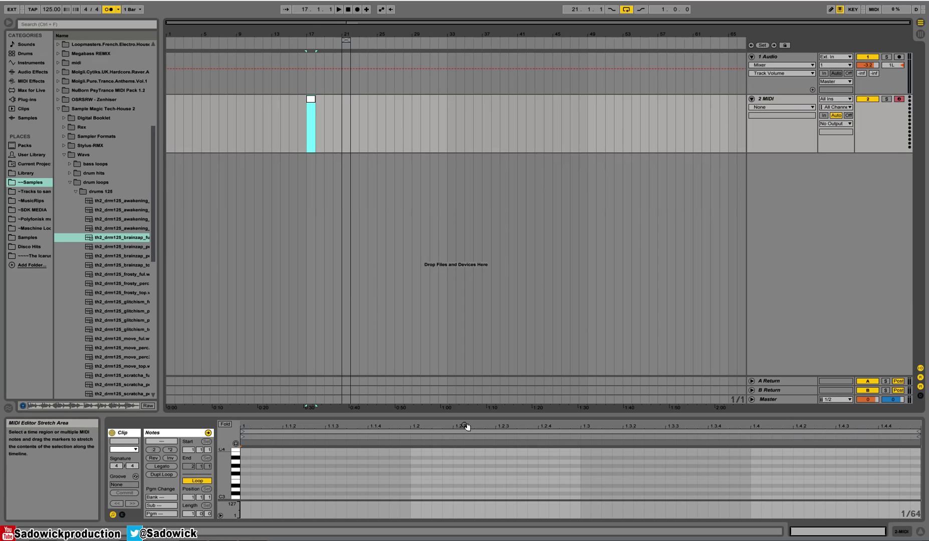
Set the MIDI clip's note editor to a fixed 1/16 grid
{"action": "right_click", "coordinate": [485, 486]}
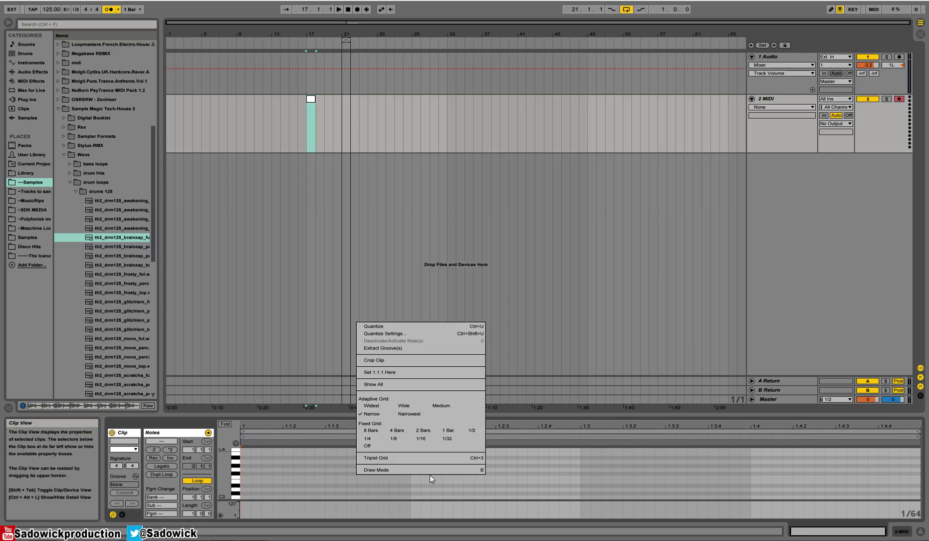
{"action": "left_click", "coordinate": [427, 440]}
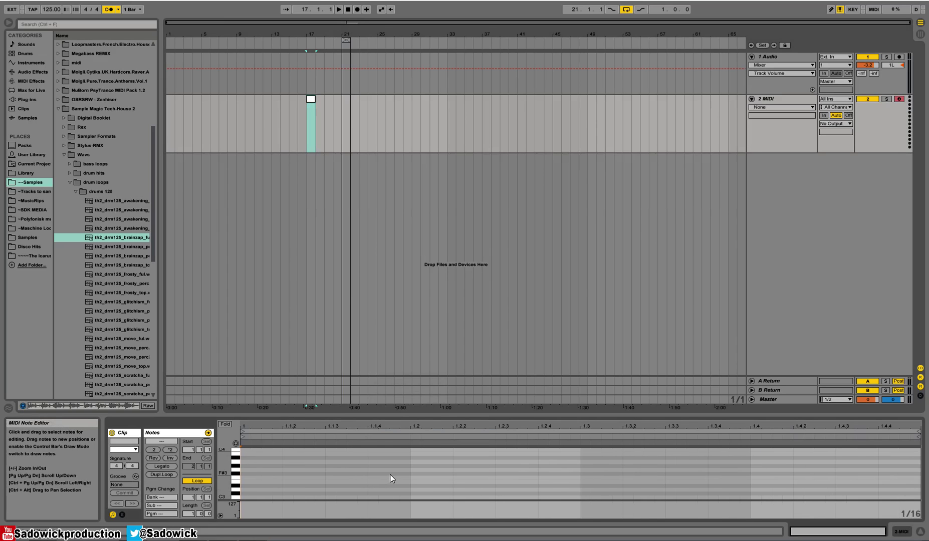
Set the MIDI clip's note editor to a fixed 1/8 grid and turn on Draw Mode
{"action": "right_click", "coordinate": [391, 475]}
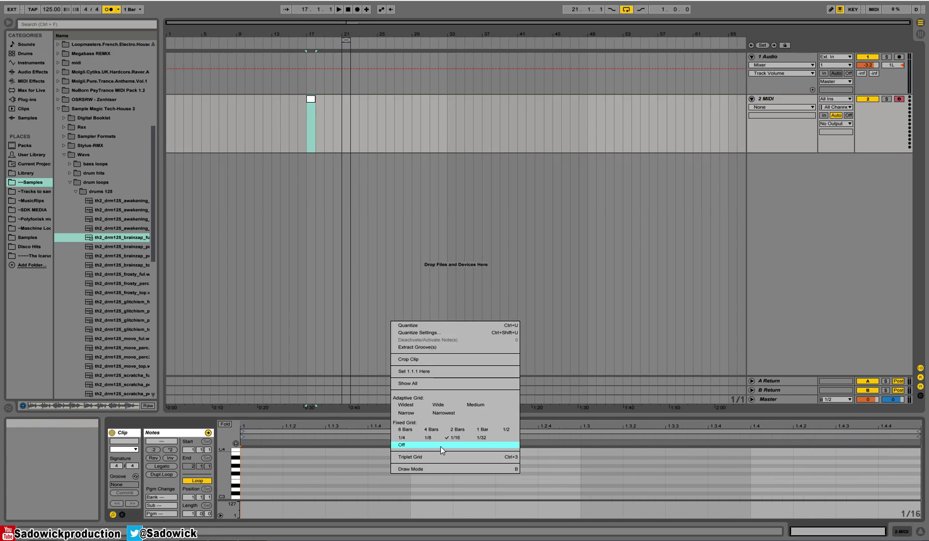
{"action": "left_click", "coordinate": [435, 438]}
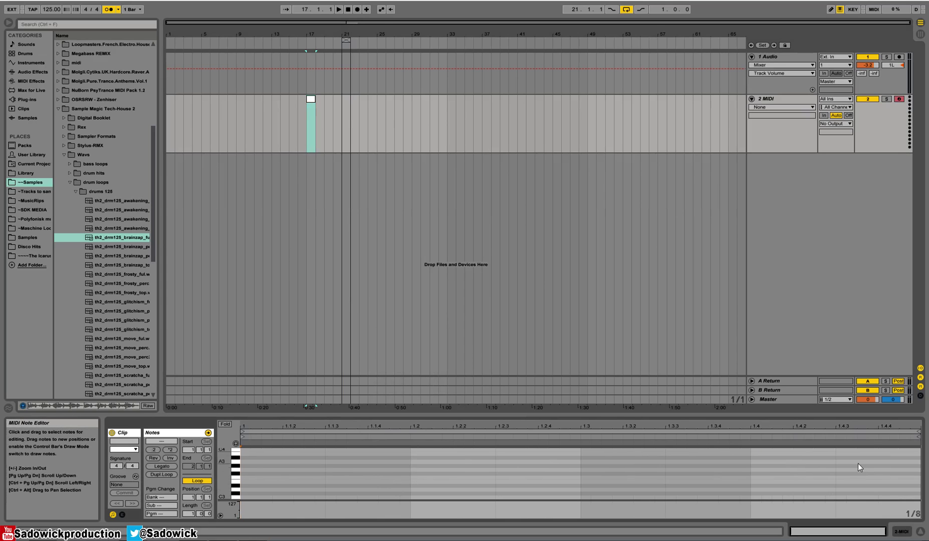
{"action": "left_click", "coordinate": [831, 9]}
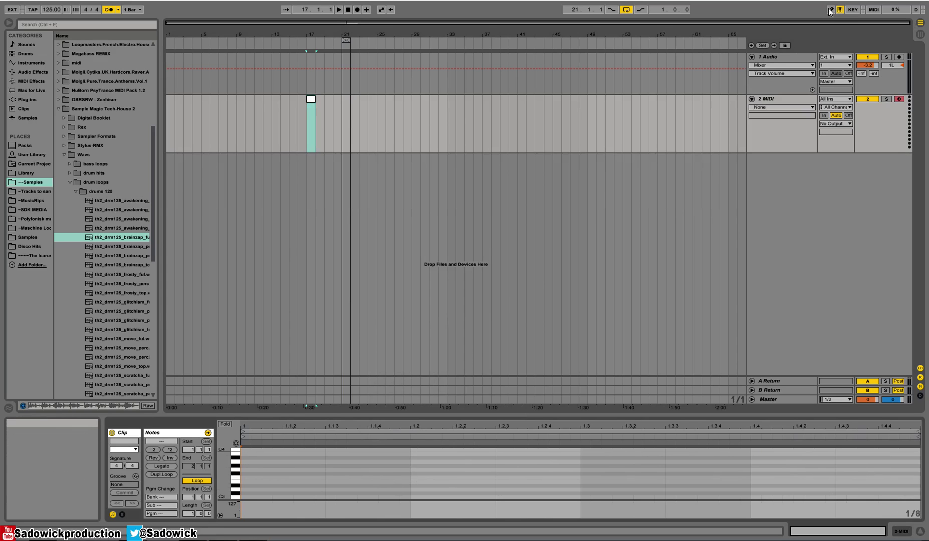
Draw eighth notes at varied pitches across the whole one-bar MIDI clip
{"action": "left_click", "coordinate": [283, 481]}
{"action": "left_click_drag", "start_coordinate": [367, 456], "coordinate": [435, 458]}
{"action": "left_click", "coordinate": [461, 478]}
{"action": "left_click", "coordinate": [527, 490]}
{"action": "left_click_drag", "start_coordinate": [575, 466], "coordinate": [614, 467]}
{"action": "left_click", "coordinate": [692, 482]}
{"action": "left_click", "coordinate": [719, 466]}
{"action": "left_click", "coordinate": [782, 458]}
{"action": "left_click", "coordinate": [865, 481]}
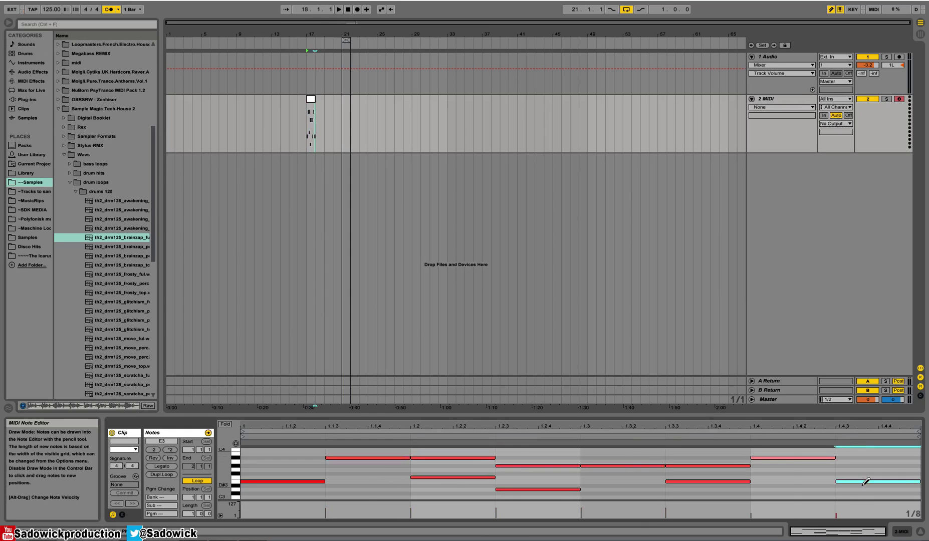
Set the note editor to a fixed 1/16 grid and erase the second half of each drawn note, leaving sixteenth notes
{"action": "right_click", "coordinate": [500, 485]}
{"action": "left_click", "coordinate": [564, 447]}
{"action": "left_click", "coordinate": [390, 458]}
{"action": "left_click", "coordinate": [309, 479]}
{"action": "left_click", "coordinate": [459, 457]}
{"action": "left_click", "coordinate": [472, 478]}
{"action": "left_click", "coordinate": [552, 466]}
{"action": "left_click", "coordinate": [556, 490]}
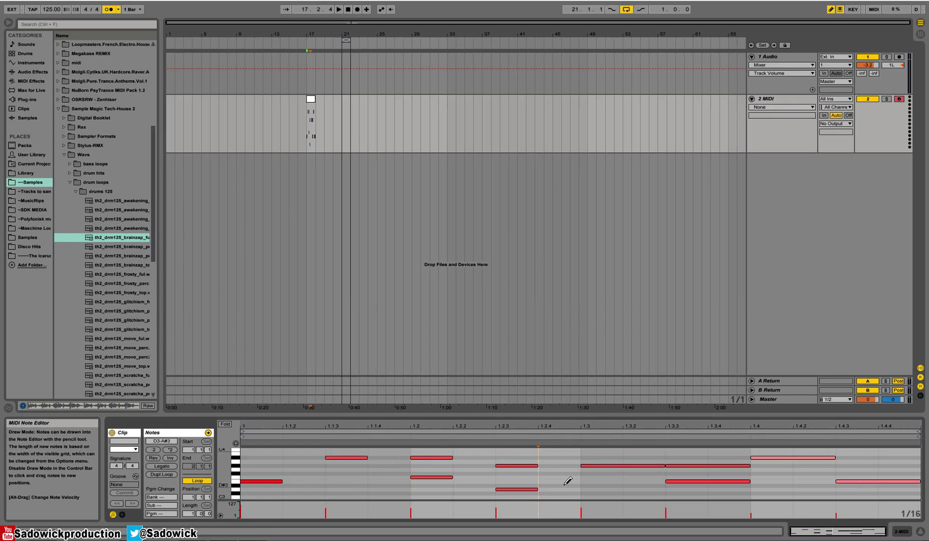
{"action": "left_click", "coordinate": [636, 466]}
{"action": "left_click", "coordinate": [736, 466]}
{"action": "left_click", "coordinate": [745, 481]}
{"action": "left_click", "coordinate": [818, 457]}
{"action": "left_click", "coordinate": [878, 481]}
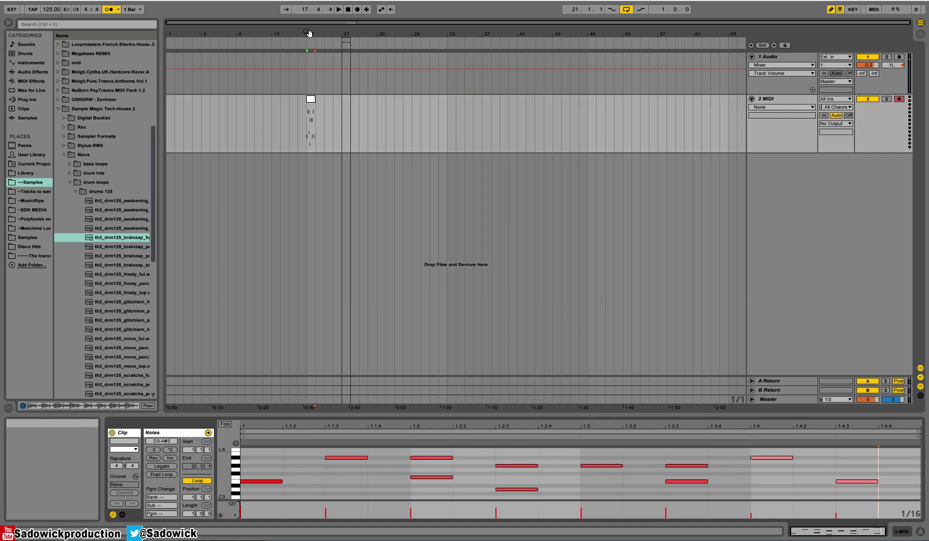
Switch the note editor's fixed grid to 1/8, 1 Bar and finally 1/32
{"action": "left_click_drag", "start_coordinate": [353, 33], "coordinate": [347, 36]}
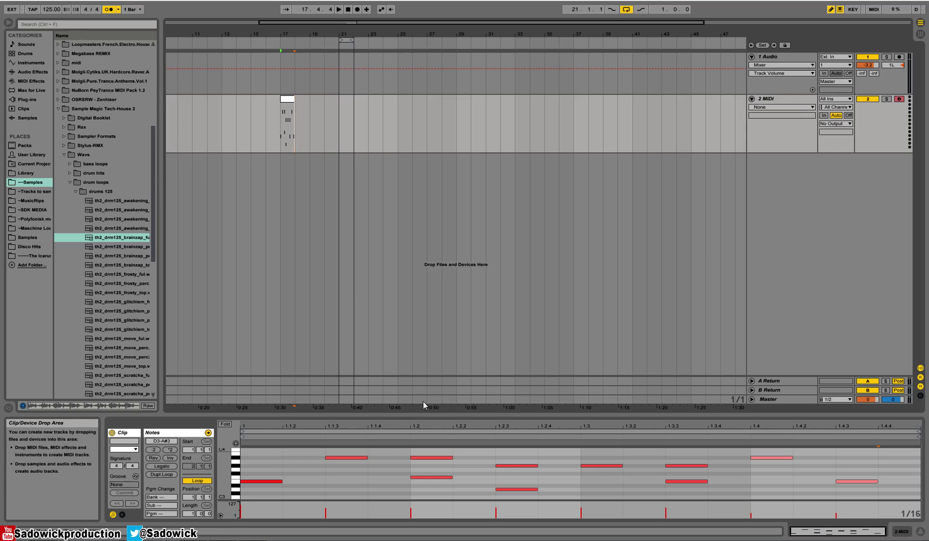
{"action": "right_click", "coordinate": [727, 476]}
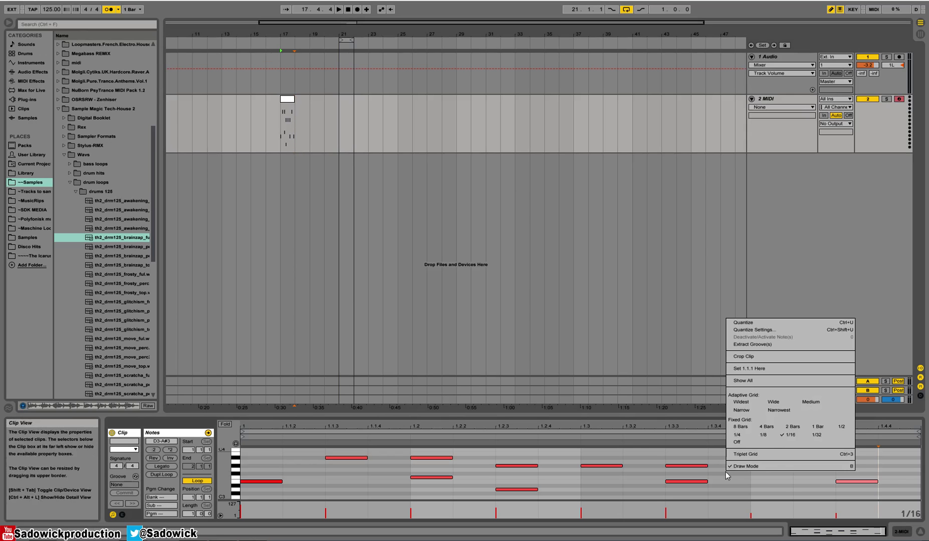
{"action": "left_click", "coordinate": [763, 435]}
{"action": "right_click", "coordinate": [649, 470]}
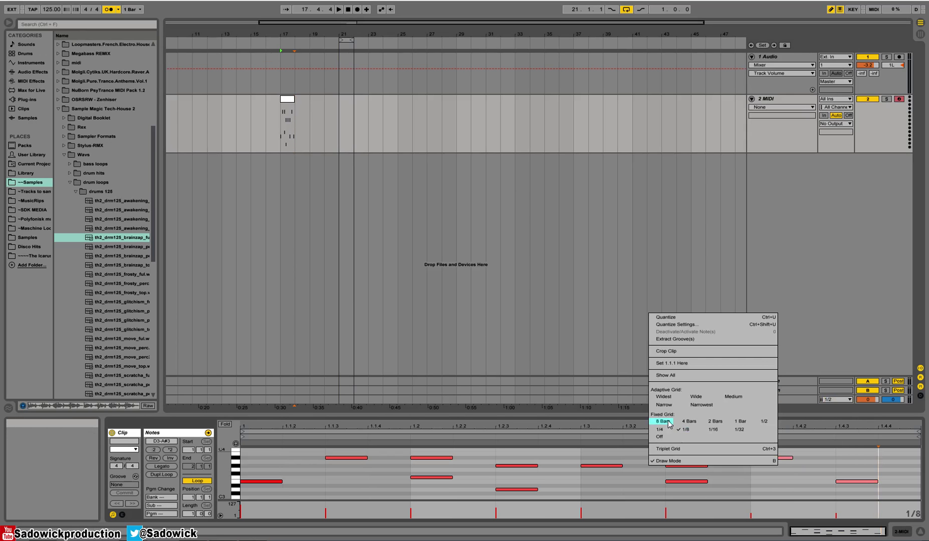
{"action": "left_click", "coordinate": [741, 422]}
{"action": "right_click", "coordinate": [614, 463]}
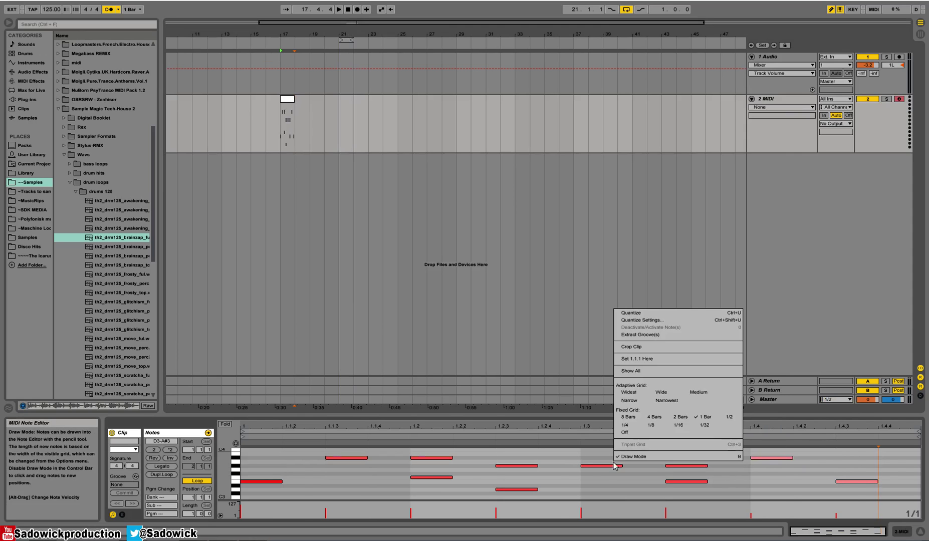
{"action": "left_click", "coordinate": [710, 421]}
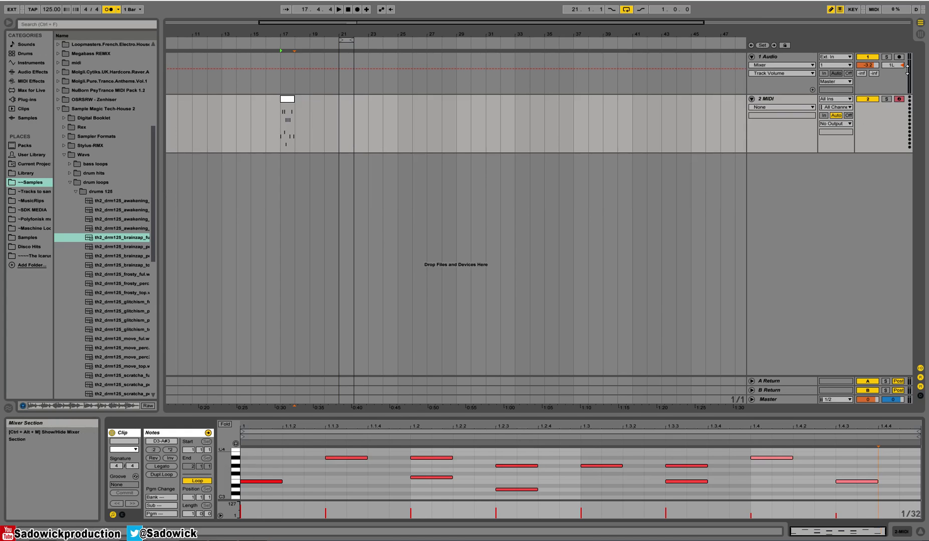
Place the selected th2_drm125_brainzap drum loop at bar 25 on the Audio track and set its sample editor to a fixed 1/16 grid
{"action": "left_click", "coordinate": [783, 57]}
{"action": "left_click_drag", "start_coordinate": [125, 238], "coordinate": [398, 57]}
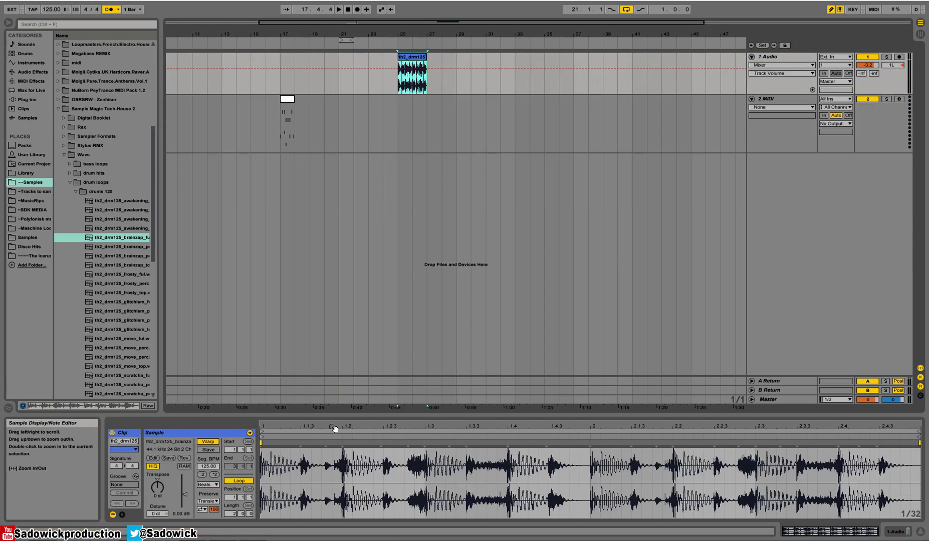
{"action": "right_click", "coordinate": [337, 462]}
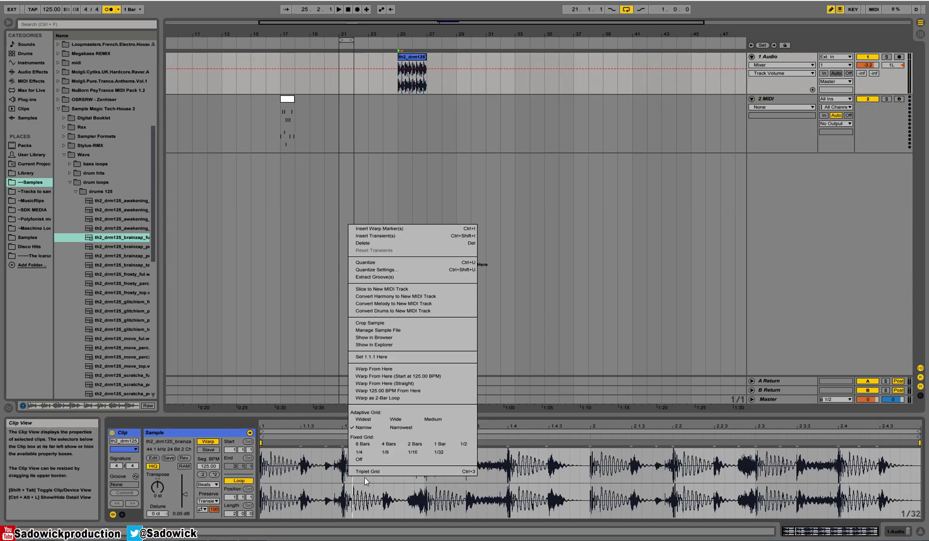
{"action": "left_click", "coordinate": [420, 455]}
{"action": "right_click", "coordinate": [415, 476]}
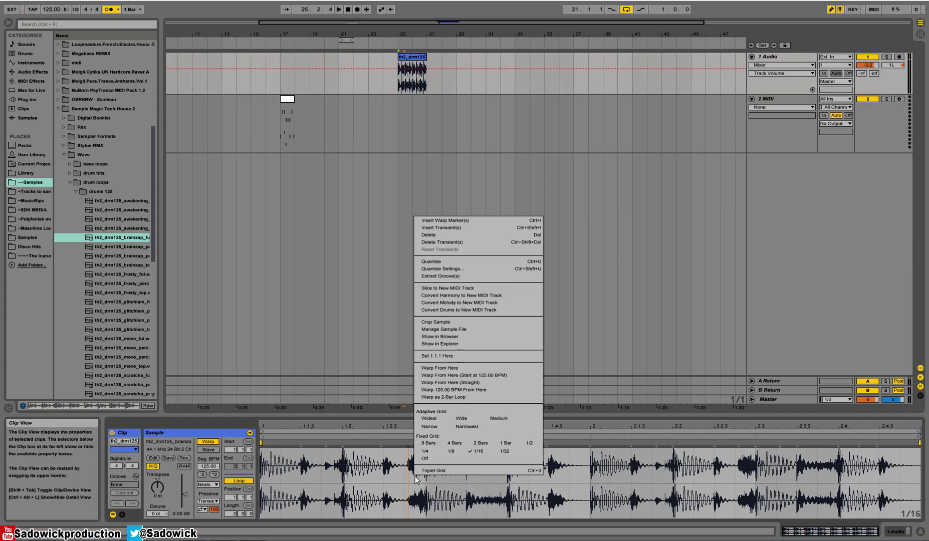
{"action": "left_click", "coordinate": [479, 452]}
{"action": "right_click", "coordinate": [428, 475]}
{"action": "left_click", "coordinate": [486, 450]}
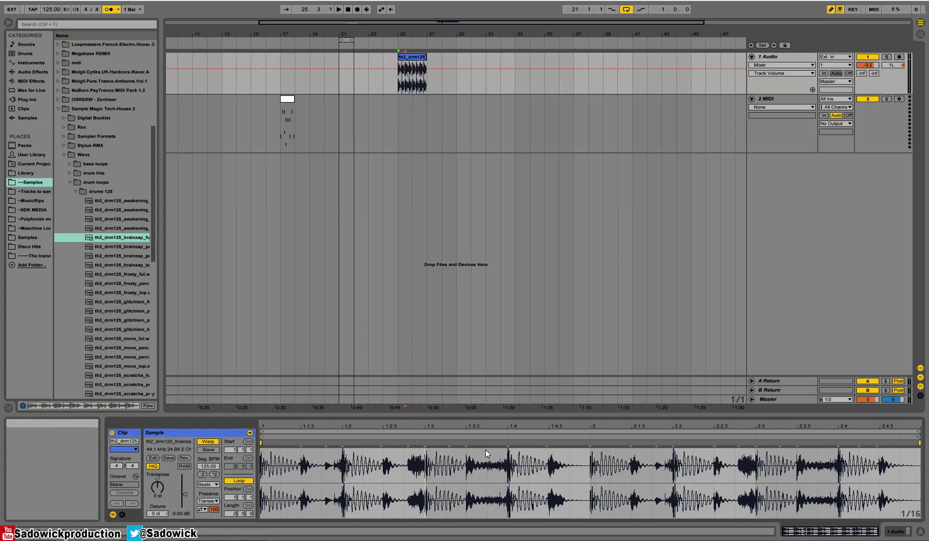
Add warp markers to the drum loop at 1.3, 1.4 and 1.2
{"action": "left_click_drag", "start_coordinate": [424, 427], "coordinate": [408, 478]}
{"action": "left_click_drag", "start_coordinate": [419, 444], "coordinate": [418, 444]}
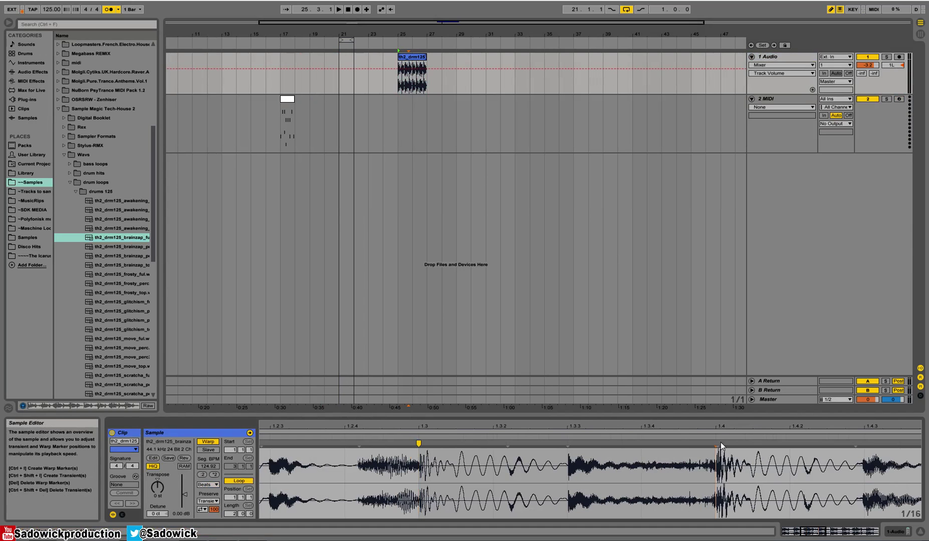
{"action": "mouse_move", "coordinate": [719, 444]}
{"action": "left_mouse_down"}
{"action": "mouse_move", "coordinate": [617, 426]}
{"action": "mouse_move", "coordinate": [592, 371]}
{"action": "left_mouse_up"}
{"action": "double_click", "coordinate": [343, 445]}
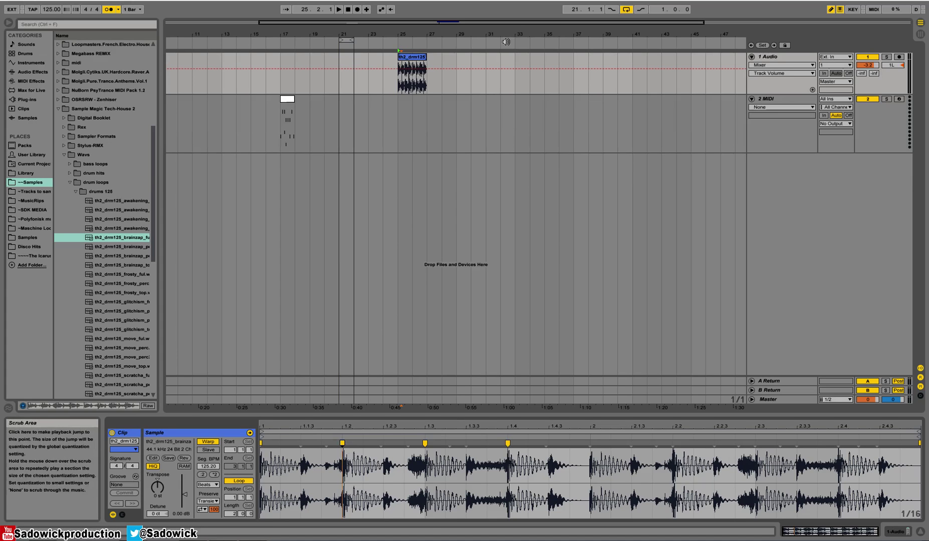
Set the arrangement to a fixed 8 Bars grid and select the MIDI track from bar 1 to bar 17
{"action": "left_click_drag", "start_coordinate": [508, 35], "coordinate": [505, 12]}
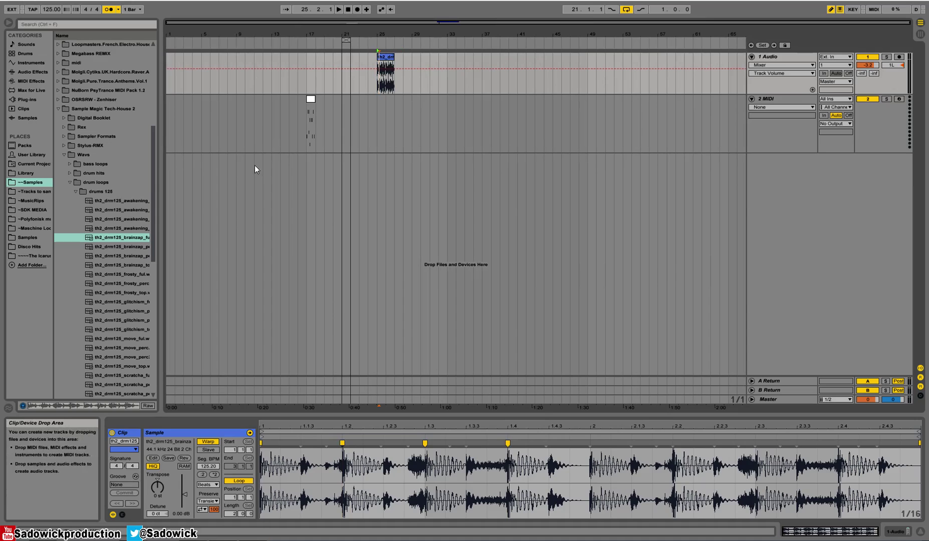
{"action": "left_click", "coordinate": [254, 126]}
{"action": "right_click", "coordinate": [254, 127]}
{"action": "left_click", "coordinate": [274, 191]}
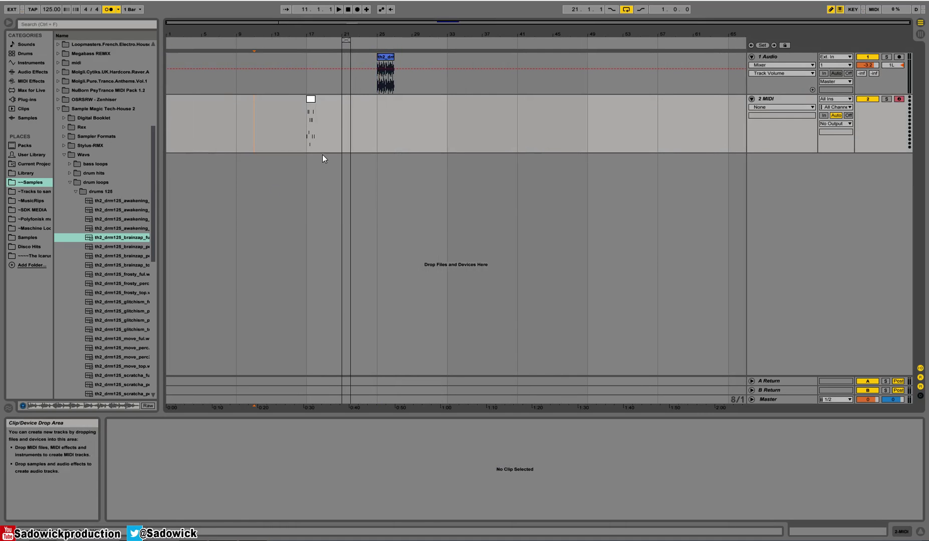
{"action": "left_click_drag", "start_coordinate": [341, 129], "coordinate": [179, 129]}
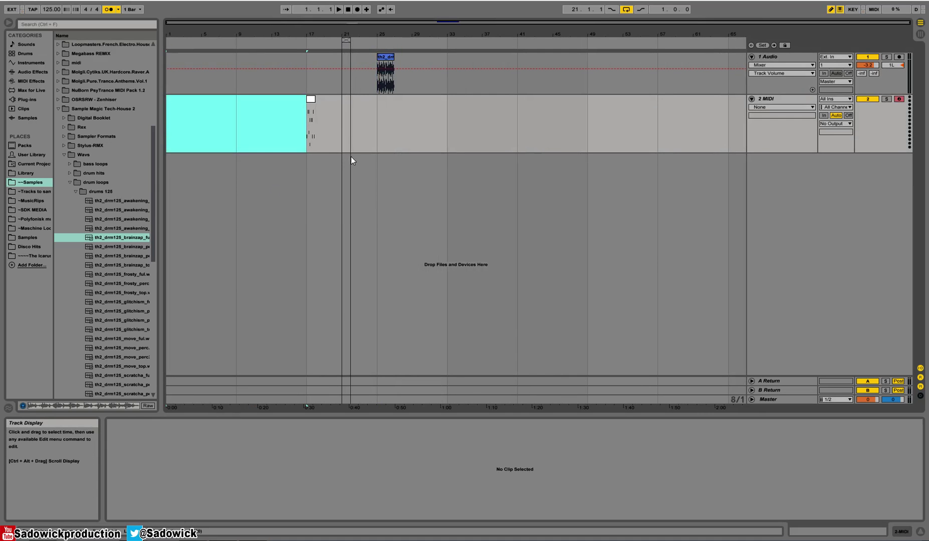
{"action": "right_click", "coordinate": [200, 120]}
{"action": "left_click", "coordinate": [214, 250]}
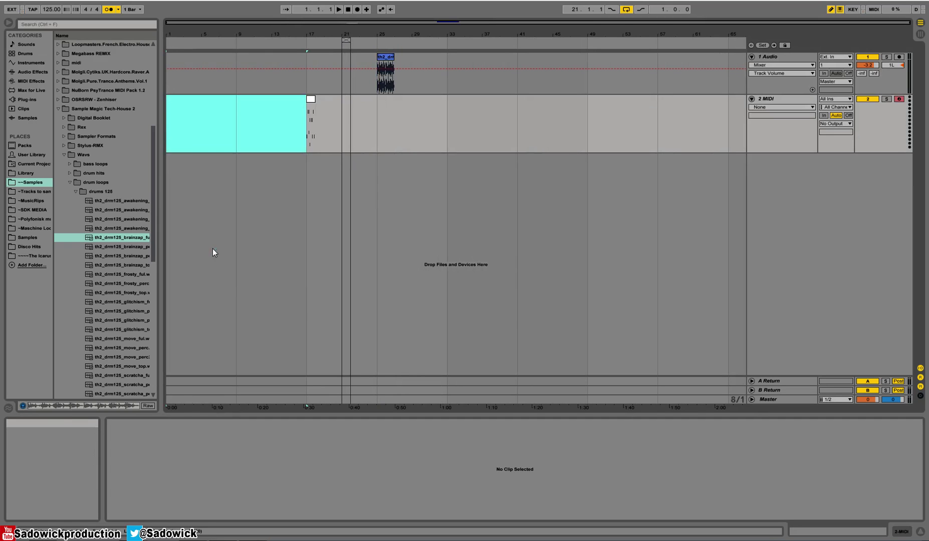
With the arrangement on a fixed 1 Bar grid and Draw Mode off, loop bar 33 of the MIDI track
{"action": "right_click", "coordinate": [439, 132]}
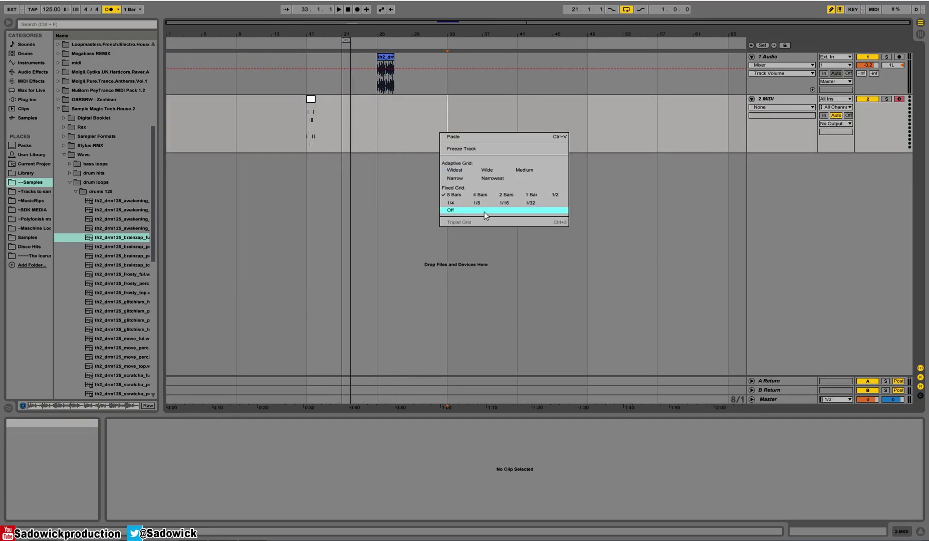
{"action": "left_click", "coordinate": [530, 195]}
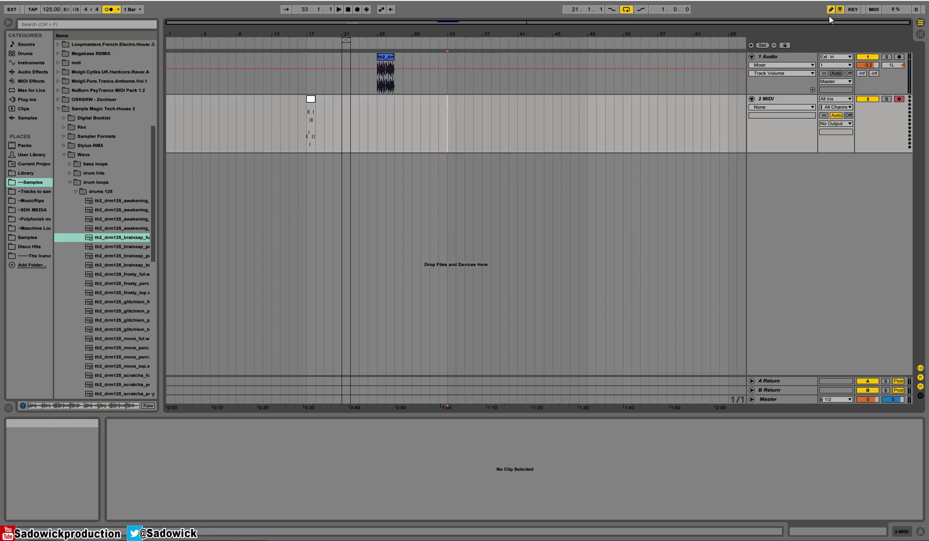
{"action": "right_click", "coordinate": [452, 113]}
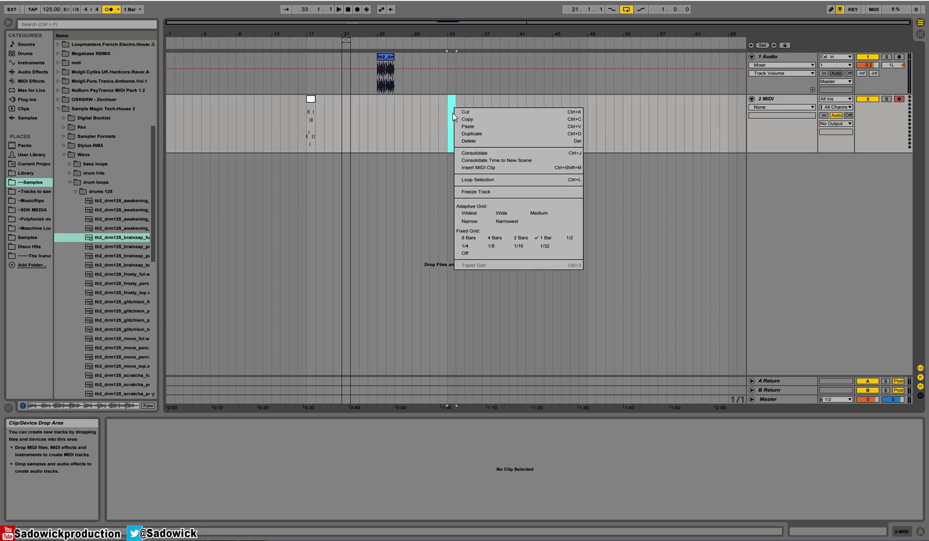
{"action": "left_click", "coordinate": [491, 178]}
{"action": "left_click_drag", "start_coordinate": [449, 34], "coordinate": [450, 90]}
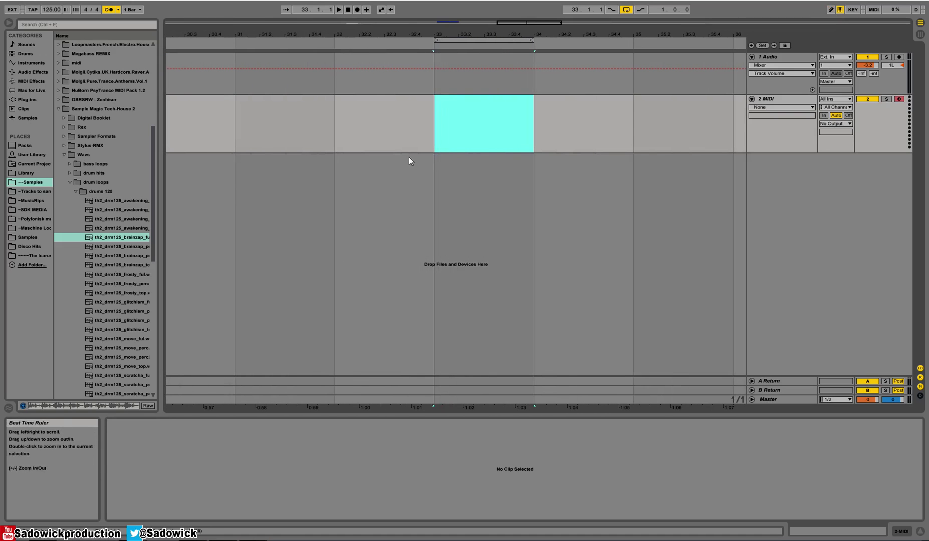
Set the arrangement to a fixed 1/4 grid and try selecting single quarter-note divisions within bar 33 on the MIDI track
{"action": "left_click", "coordinate": [474, 99]}
{"action": "right_click", "coordinate": [470, 106]}
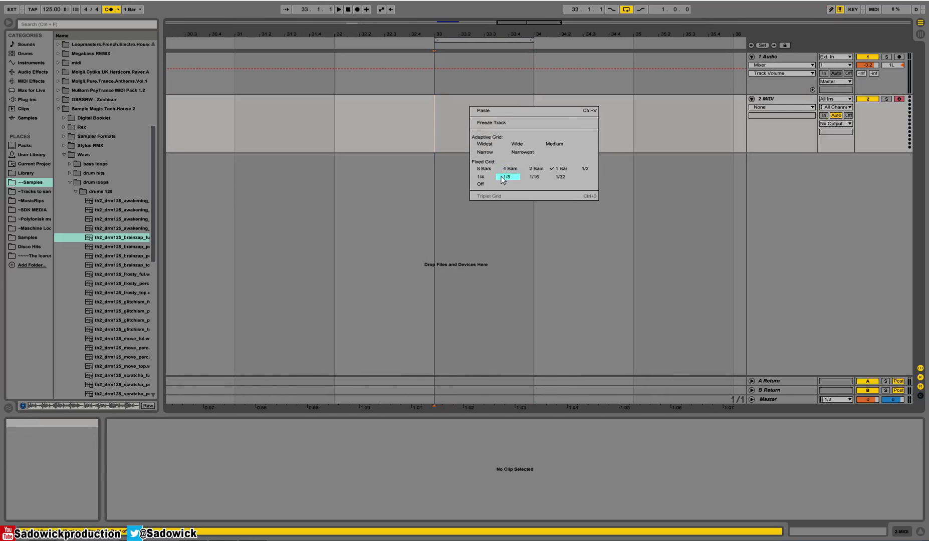
{"action": "left_click", "coordinate": [481, 177]}
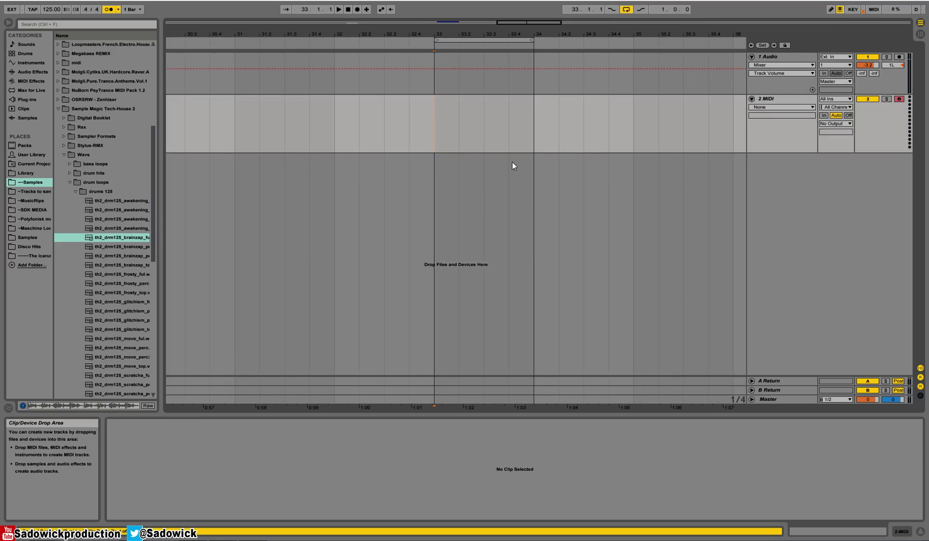
{"action": "mouse_move", "coordinate": [436, 121]}
{"action": "left_mouse_down"}
{"action": "mouse_move", "coordinate": [499, 114]}
{"action": "mouse_move", "coordinate": [523, 125]}
{"action": "left_mouse_up"}
{"action": "left_click", "coordinate": [522, 120]}
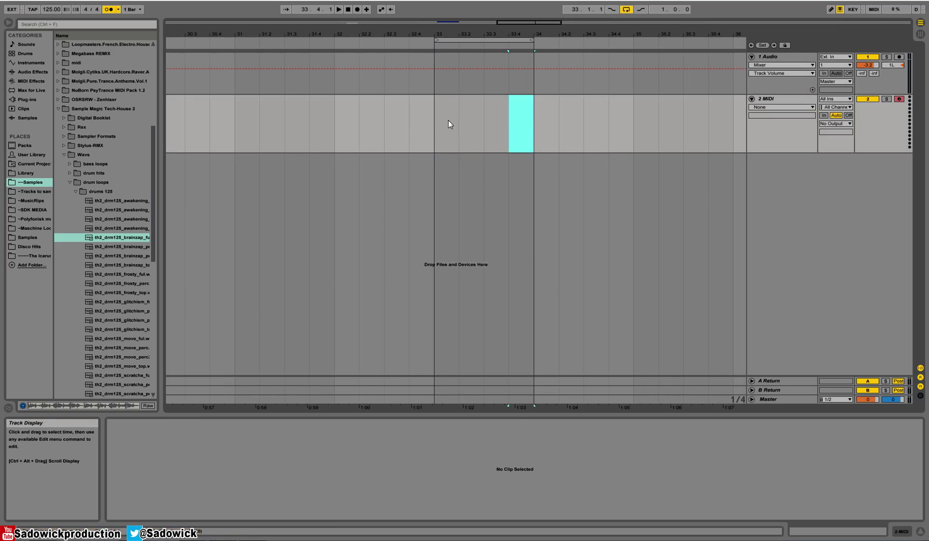
{"action": "left_click", "coordinate": [449, 122]}
{"action": "left_click", "coordinate": [489, 123]}
{"action": "left_click", "coordinate": [536, 123]}
{"action": "left_click", "coordinate": [522, 127]}
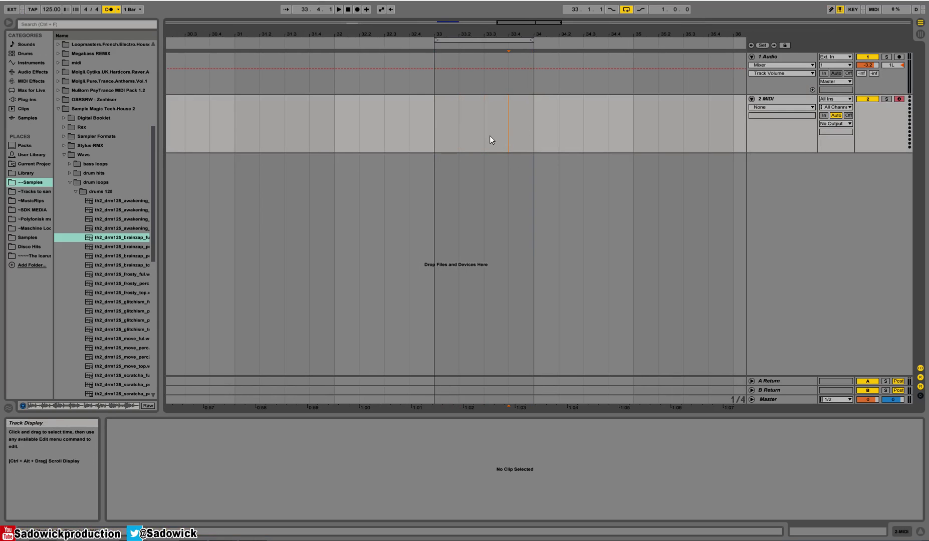
Switch the arrangement's fixed grid to 1/16 and back to 1 Bar
{"action": "left_click_drag", "start_coordinate": [478, 33], "coordinate": [400, 48]}
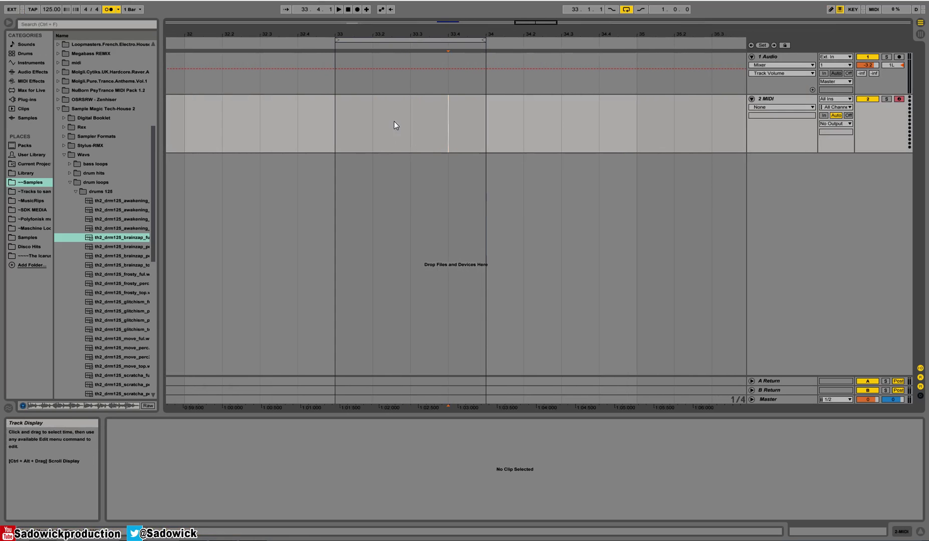
{"action": "right_click", "coordinate": [395, 122]}
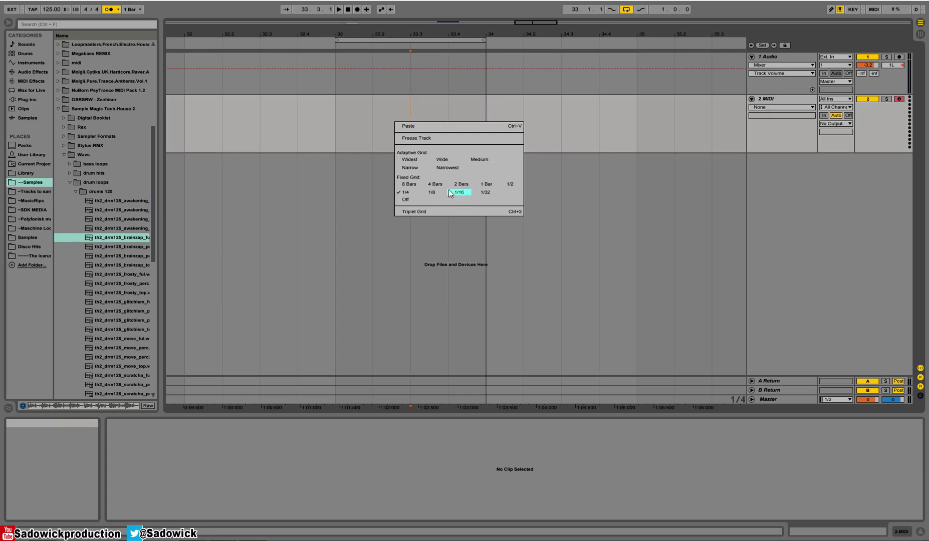
{"action": "left_click", "coordinate": [465, 193]}
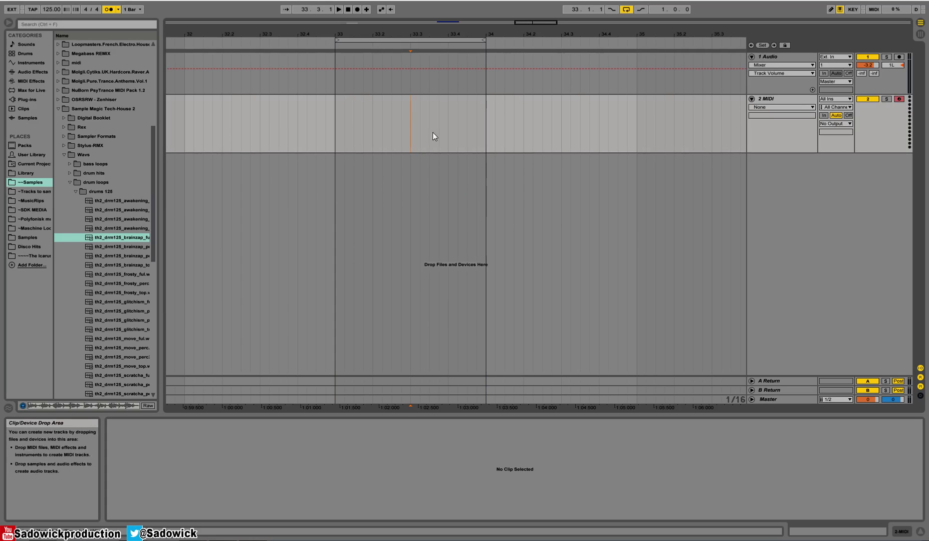
{"action": "right_click", "coordinate": [399, 114]}
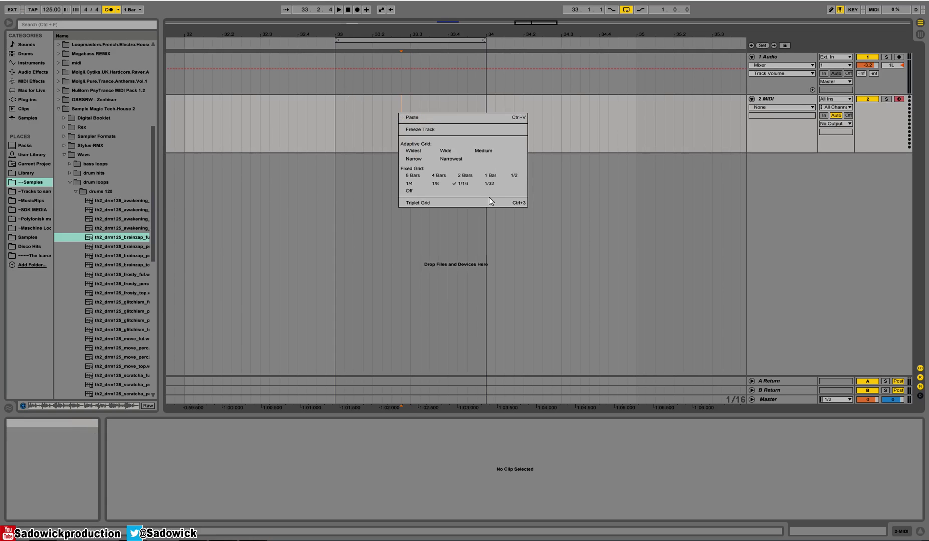
{"action": "left_click", "coordinate": [498, 178]}
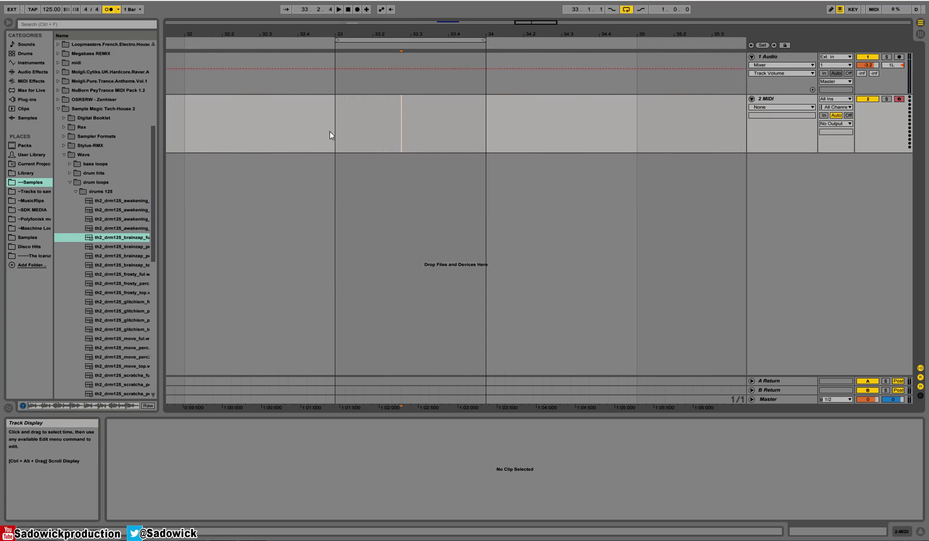
Set the arrangement to a fixed 4 Bars grid and select bar 33 to bar 37 on the MIDI track
{"action": "left_click_drag", "start_coordinate": [454, 36], "coordinate": [454, 9]}
{"action": "left_click", "coordinate": [404, 145]}
{"action": "right_click", "coordinate": [408, 145]}
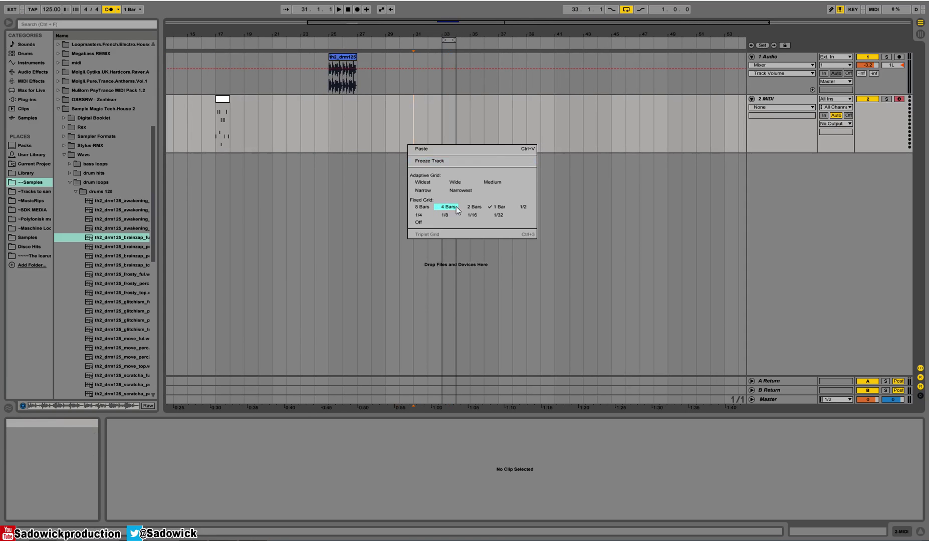
{"action": "left_click", "coordinate": [454, 207]}
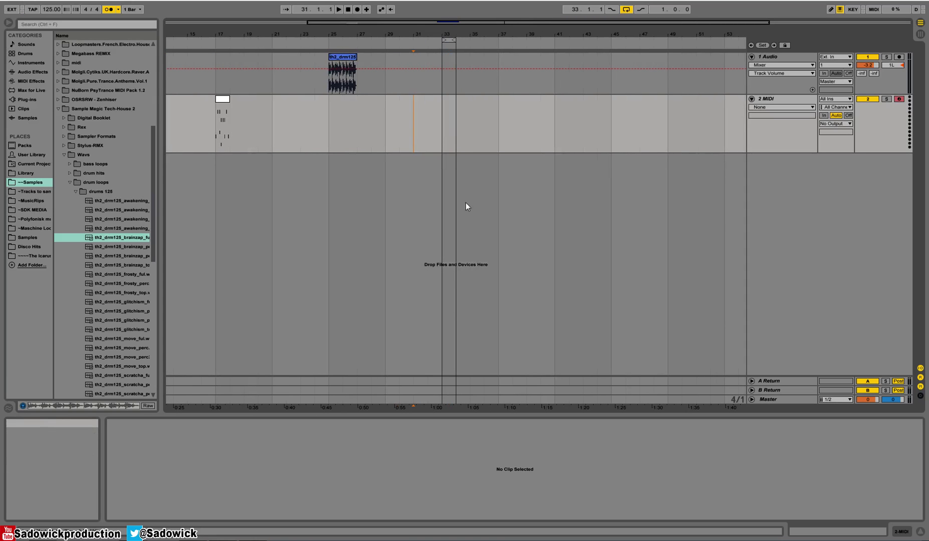
Set the arrangement to a fixed 8 Bars grid and select the MIDI track between bar 1 and bar 33
{"action": "right_click", "coordinate": [502, 123]}
{"action": "left_click", "coordinate": [522, 252]}
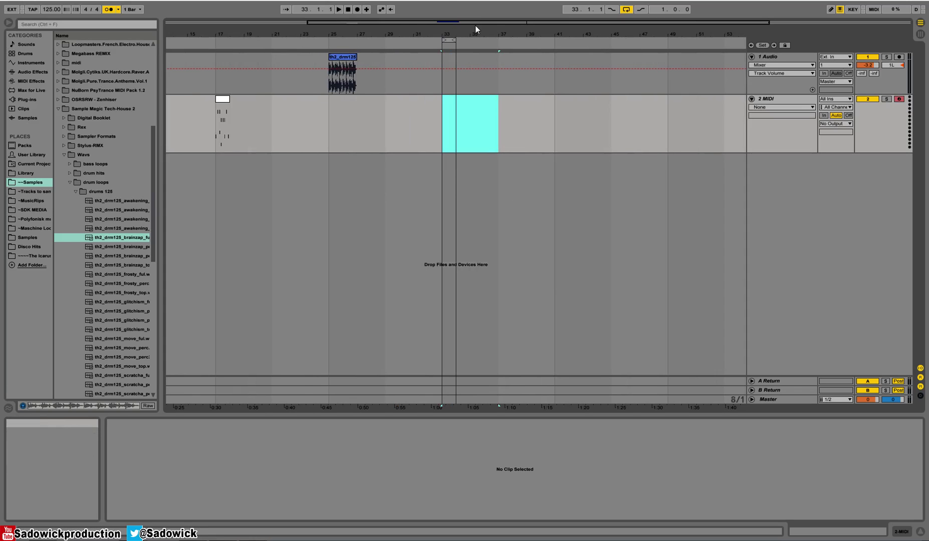
{"action": "left_click_drag", "start_coordinate": [476, 31], "coordinate": [476, 11]}
{"action": "left_click_drag", "start_coordinate": [170, 121], "coordinate": [462, 134]}
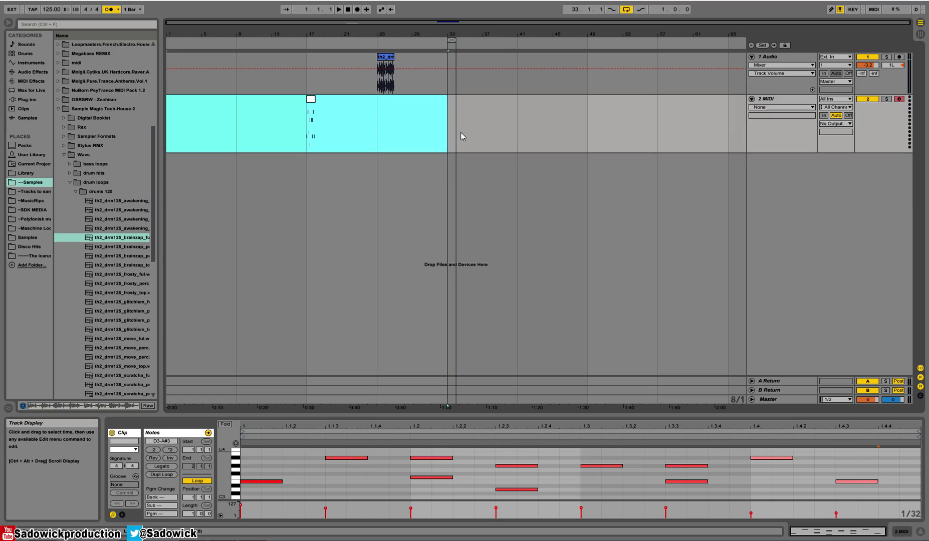
{"action": "left_click", "coordinate": [438, 119]}
{"action": "left_click_drag", "start_coordinate": [437, 122], "coordinate": [159, 141]}
Fill the audio track from bar 1 to bar 33 with the looped drum clip and duplicate that clip directly after itself
{"action": "left_click", "coordinate": [386, 56]}
{"action": "left_click_drag", "start_coordinate": [170, 45], "coordinate": [447, 87]}
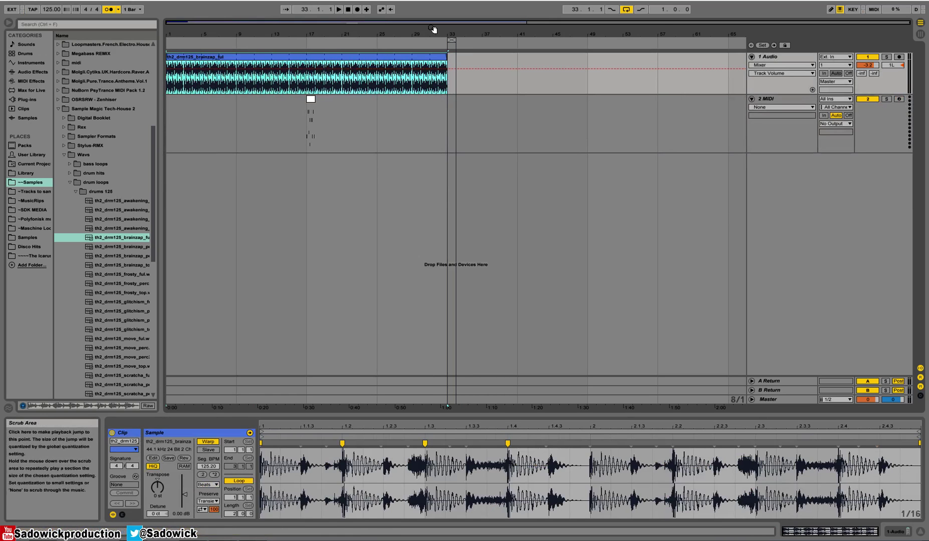
{"action": "left_click", "coordinate": [406, 56]}
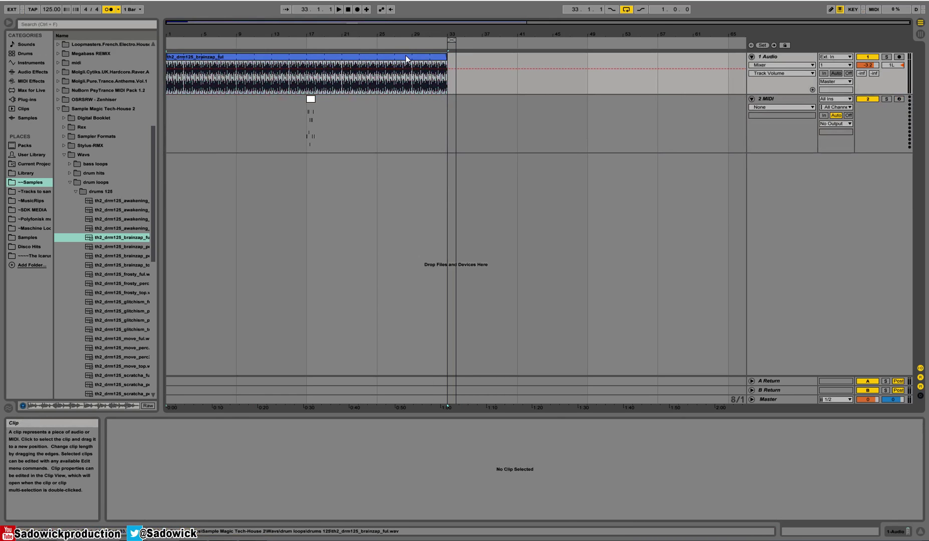
{"action": "left_click", "coordinate": [406, 59]}
{"action": "key", "text": "ctrl+d"}
Set the arrangement to a fixed 1 Bar grid and select bar 29 of the drum clip on the audio track
{"action": "right_click", "coordinate": [386, 115]}
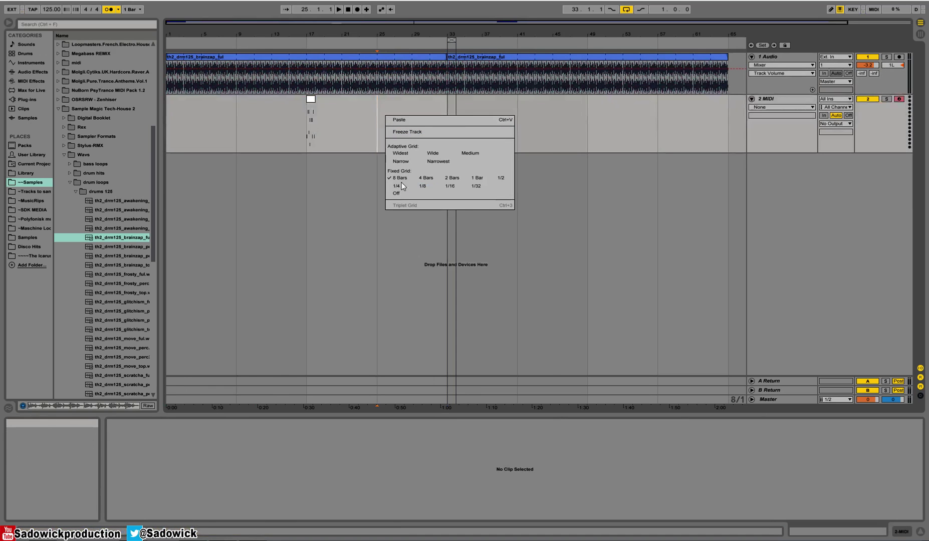
{"action": "left_click", "coordinate": [477, 178]}
{"action": "left_click_drag", "start_coordinate": [416, 34], "coordinate": [461, 83]}
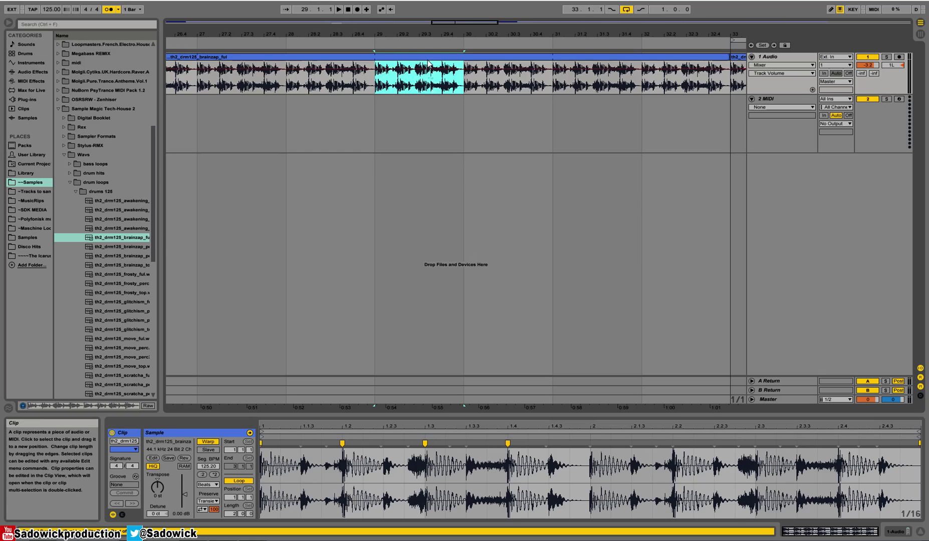